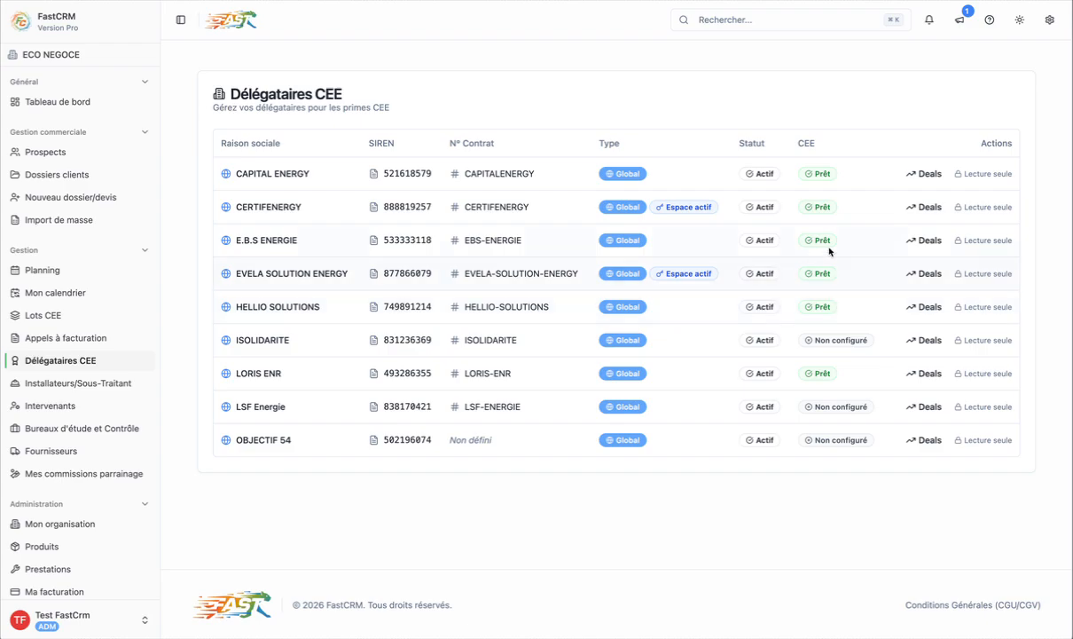
# Step: Hide the global deals Classique 7.4 and Grand précaire 12.7 for the delegate EVELA SOLUTION ENERGY
pyautogui.click(927, 274)
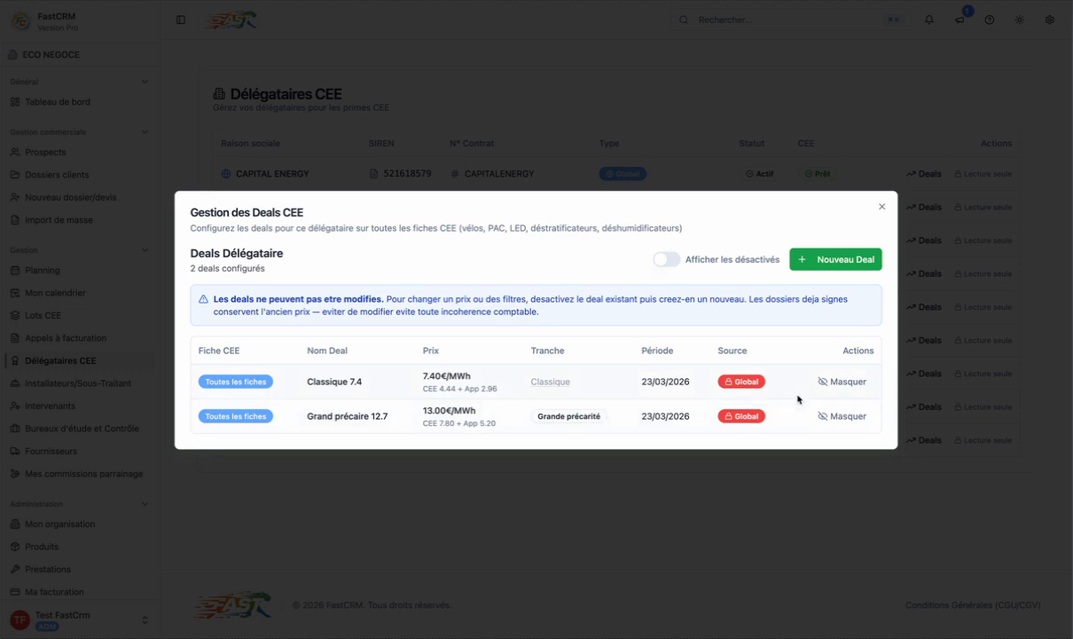
pyautogui.click(841, 381)
pyautogui.click(839, 416)
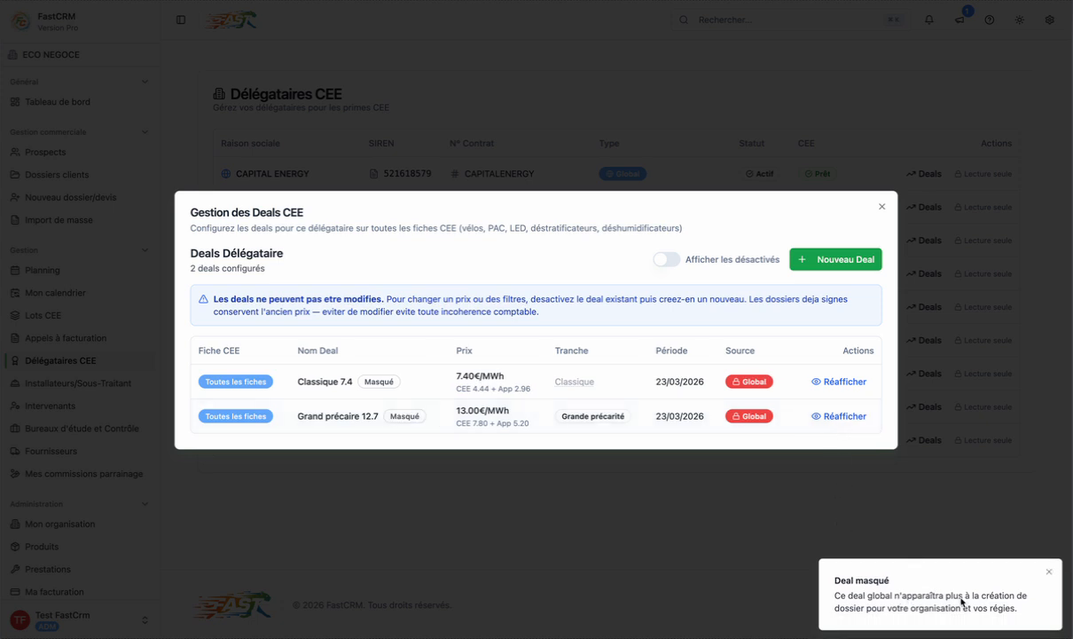
pyautogui.click(797, 539)
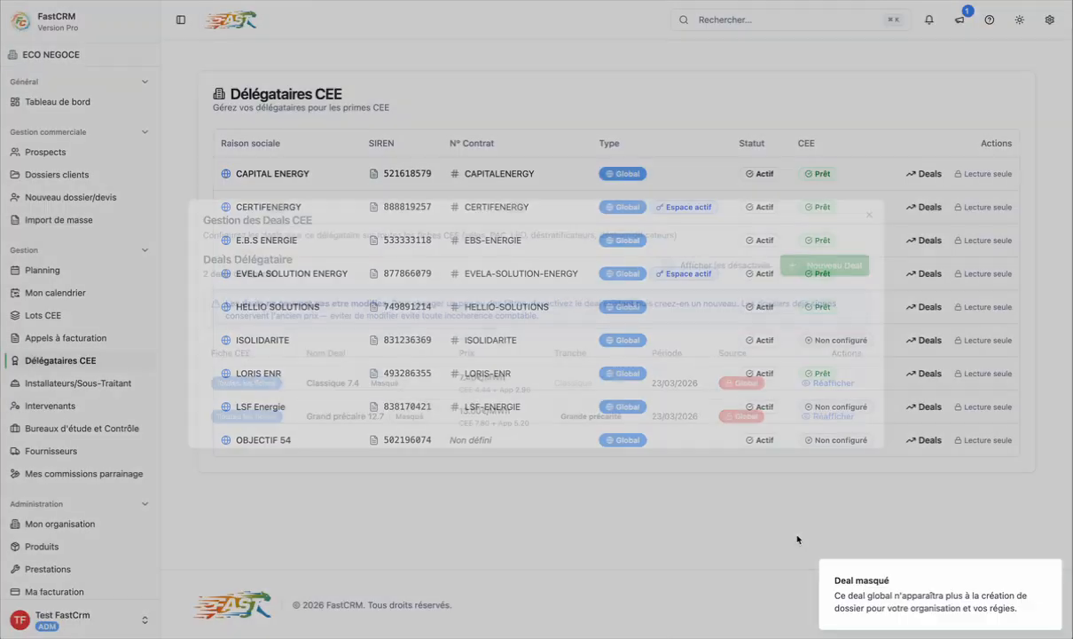
# Step: Go to the organisation's user management and start adding a user with the Commercial role
pyautogui.scroll(-1, 95, 522)
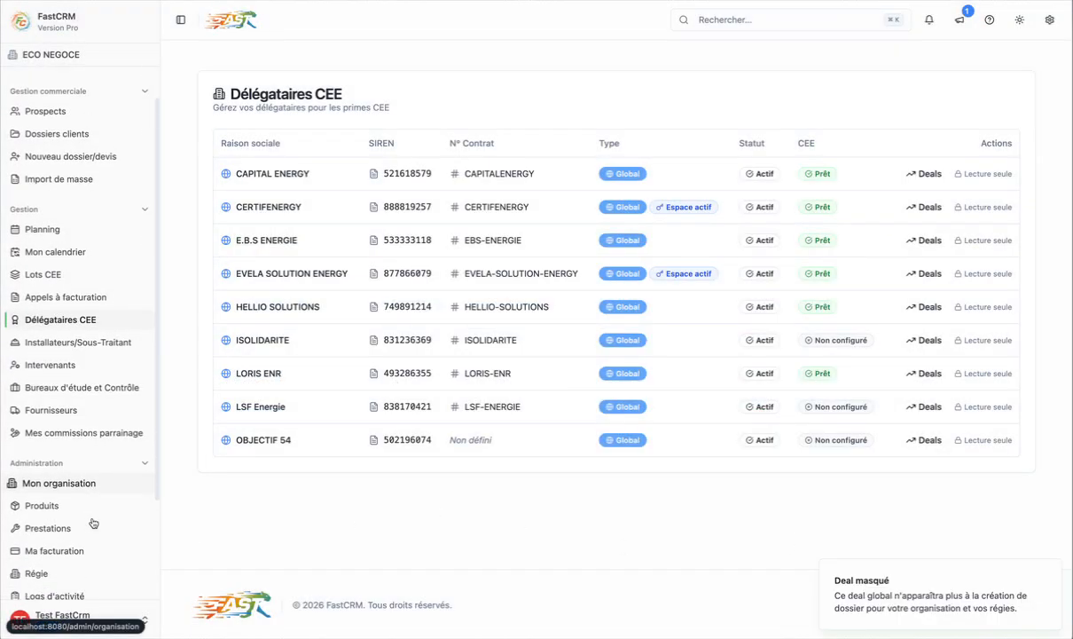
pyautogui.click(77, 484)
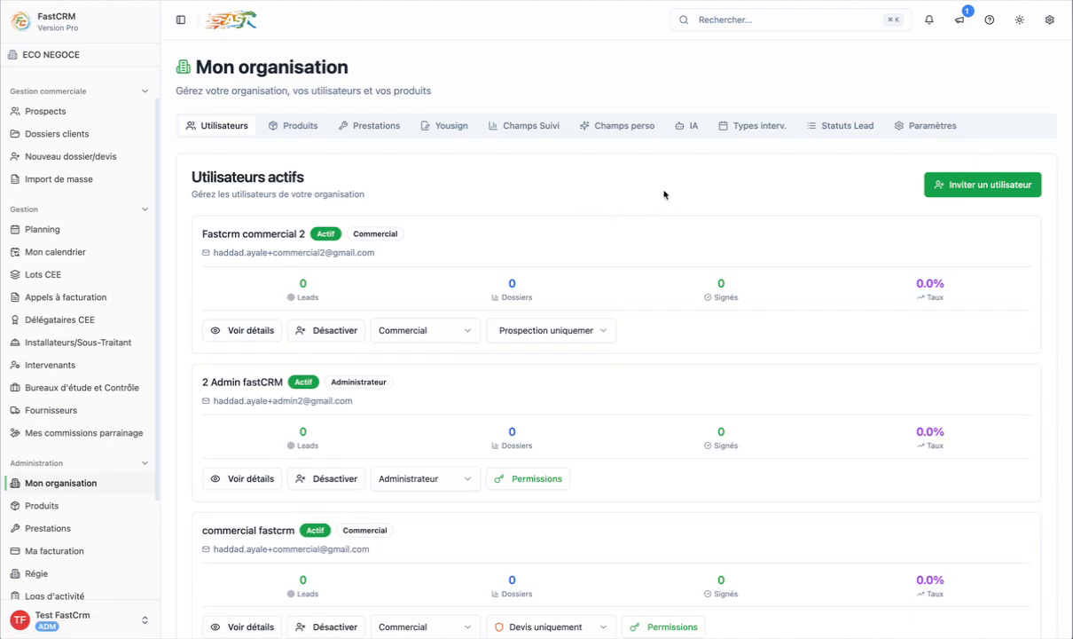
pyautogui.click(967, 185)
pyautogui.scroll(-1, 589, 383)
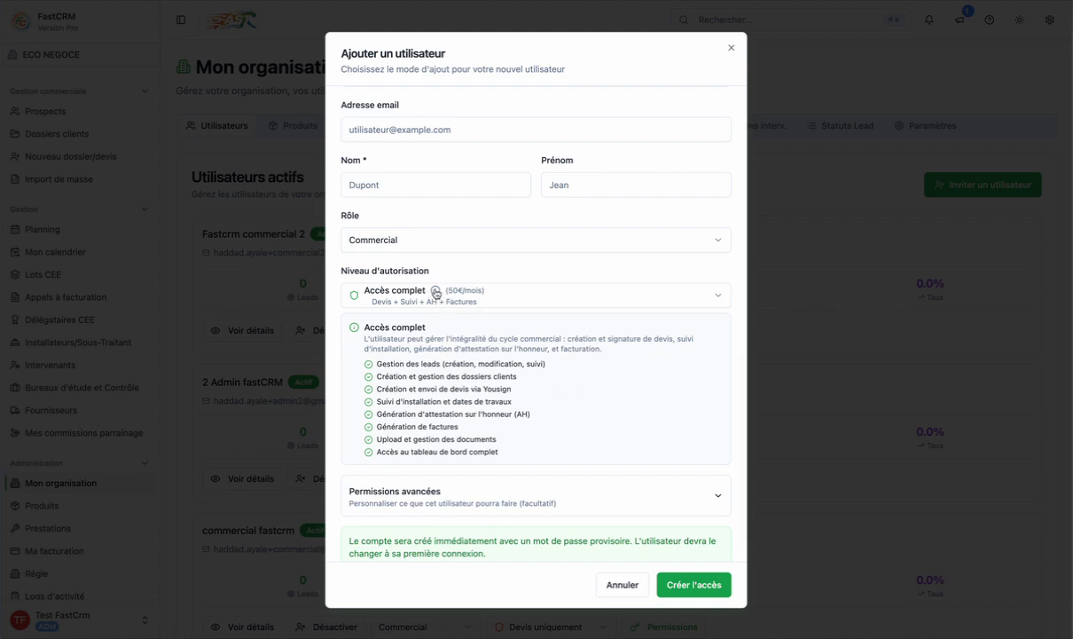
# Step: Review the Accès complet rights, set the authorisation level to Devis uniquement and highlight its excluded actions
pyautogui.moveTo(363, 327); pyautogui.dragTo(487, 323)
pyautogui.click(454, 374)
pyautogui.click(496, 296)
pyautogui.click(468, 358)
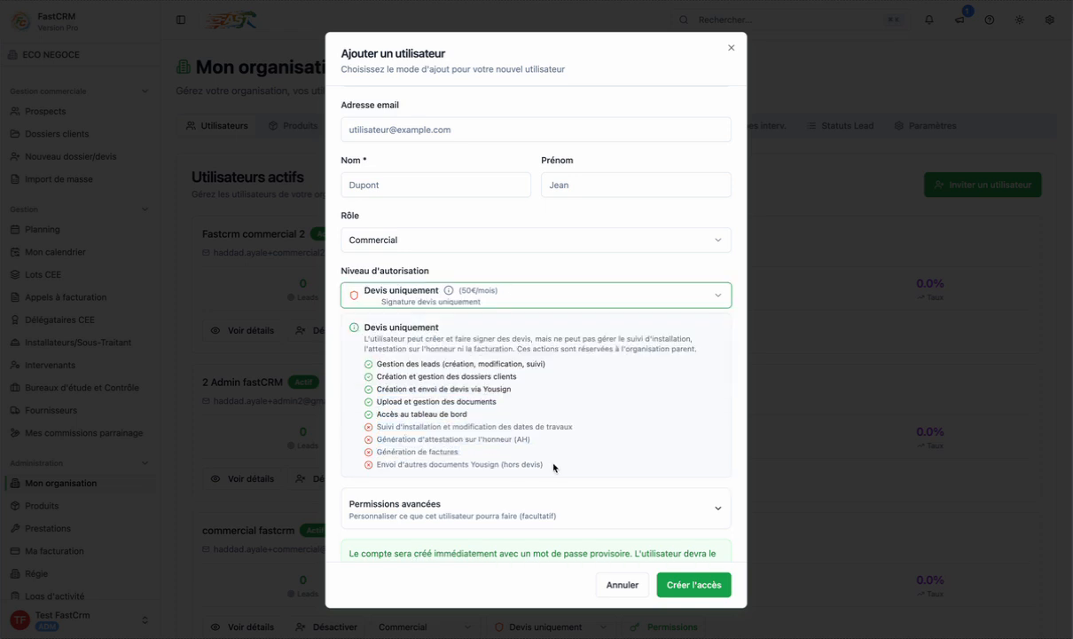
pyautogui.moveTo(553, 468); pyautogui.dragTo(377, 427)
# Step: Preview the Prospection uniquement authorisation level and set the level back to Devis uniquement
pyautogui.click(537, 289)
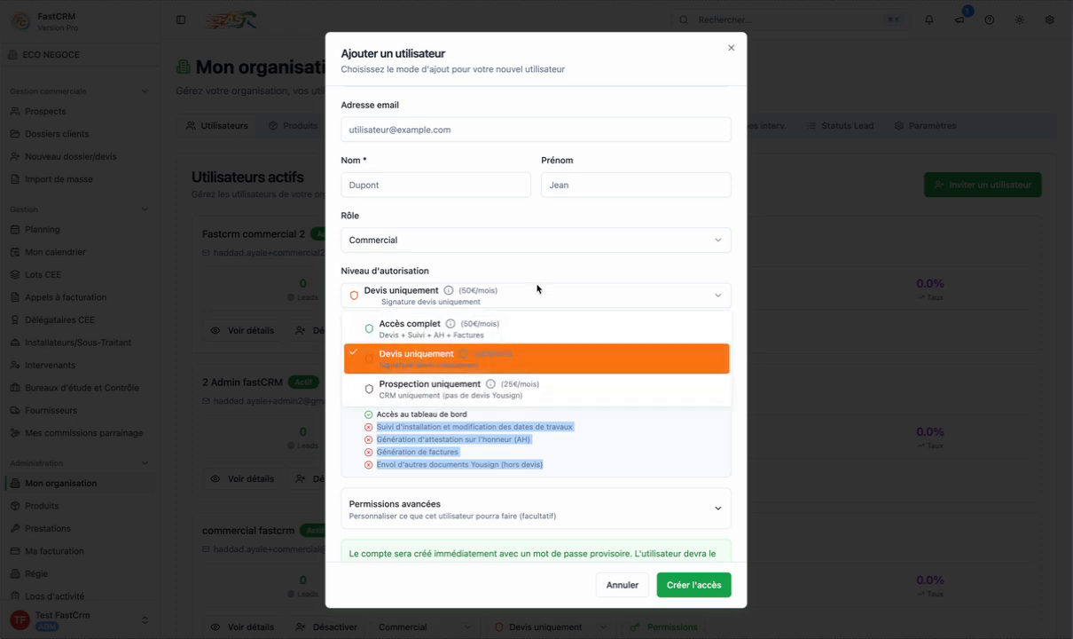
pyautogui.click(486, 386)
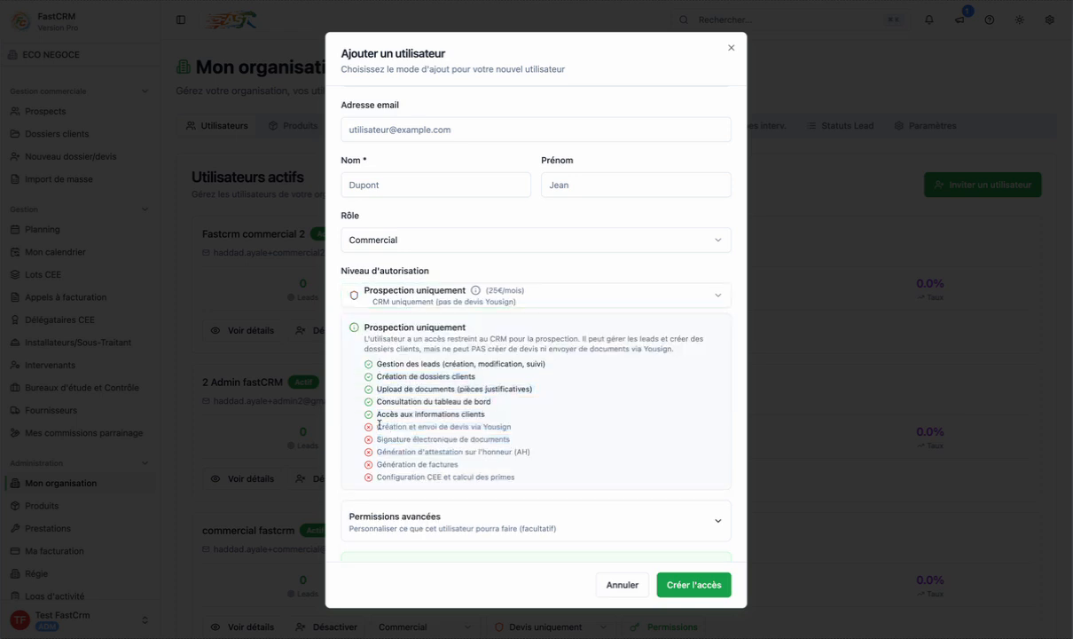
pyautogui.click(472, 291)
pyautogui.click(447, 354)
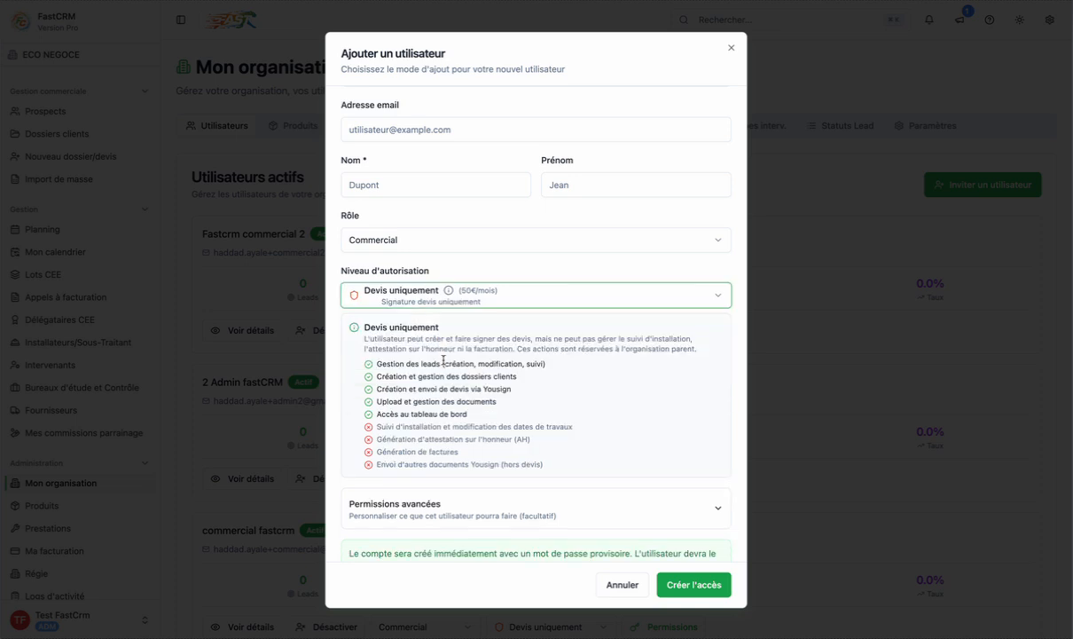
pyautogui.click(443, 360)
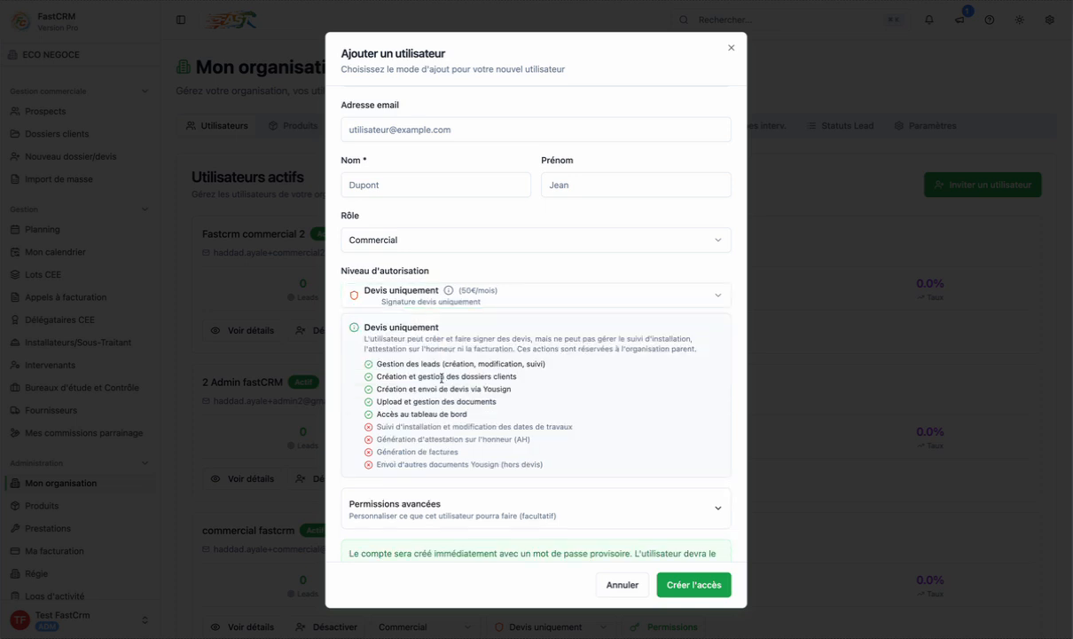
# Step: Turn off Exporter des données and Importer des données in the new commercial user's advanced permissions
pyautogui.scroll(-2, 441, 382)
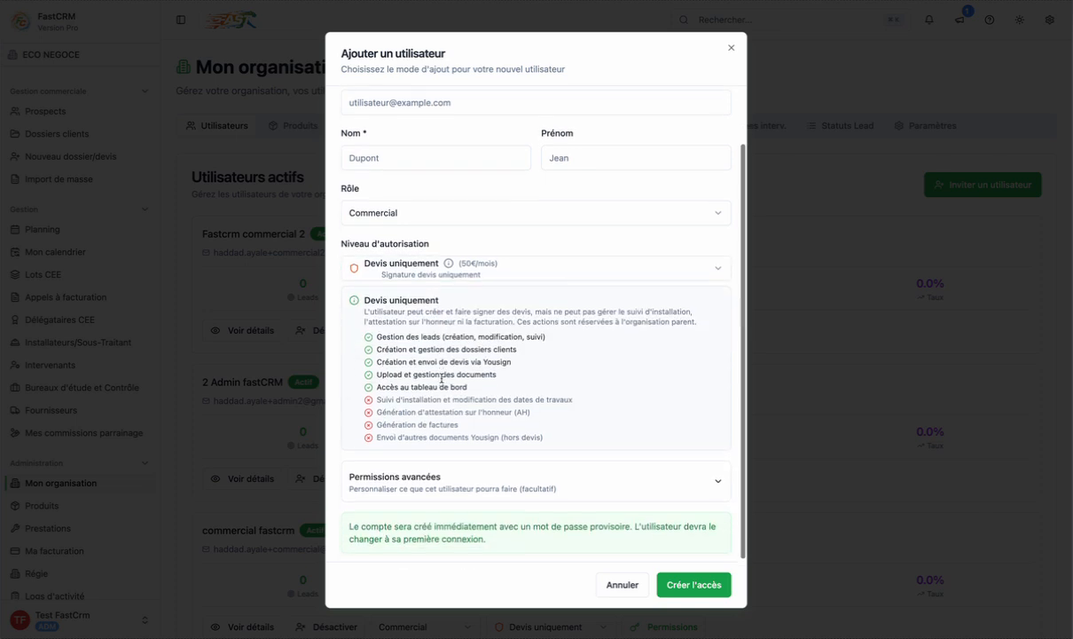
pyautogui.click(439, 470)
pyautogui.scroll(-2, 438, 468)
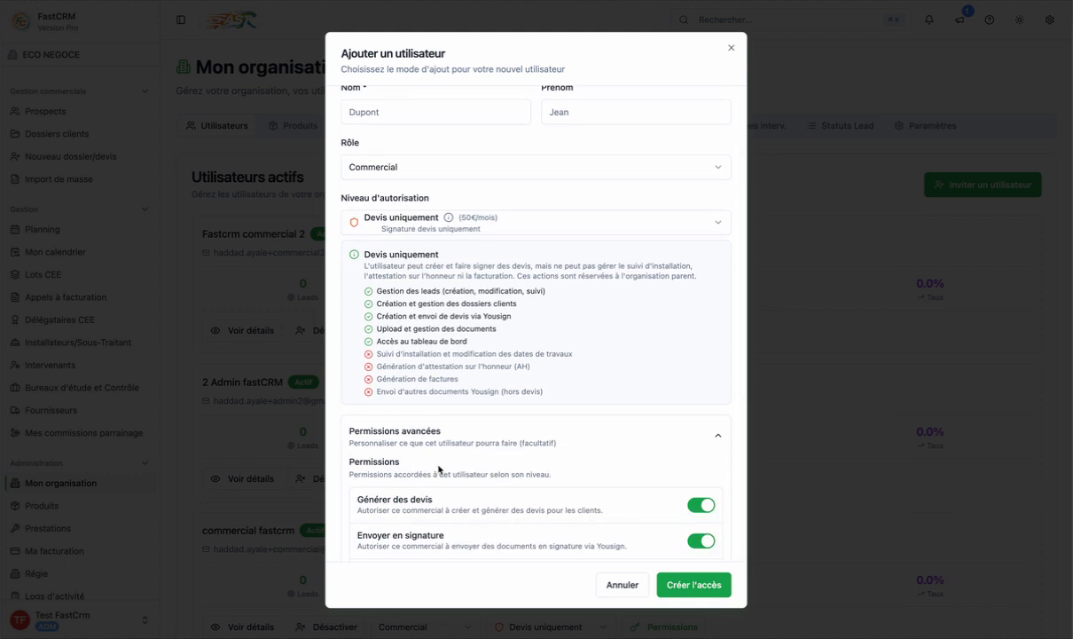
pyautogui.scroll(-5, 438, 470)
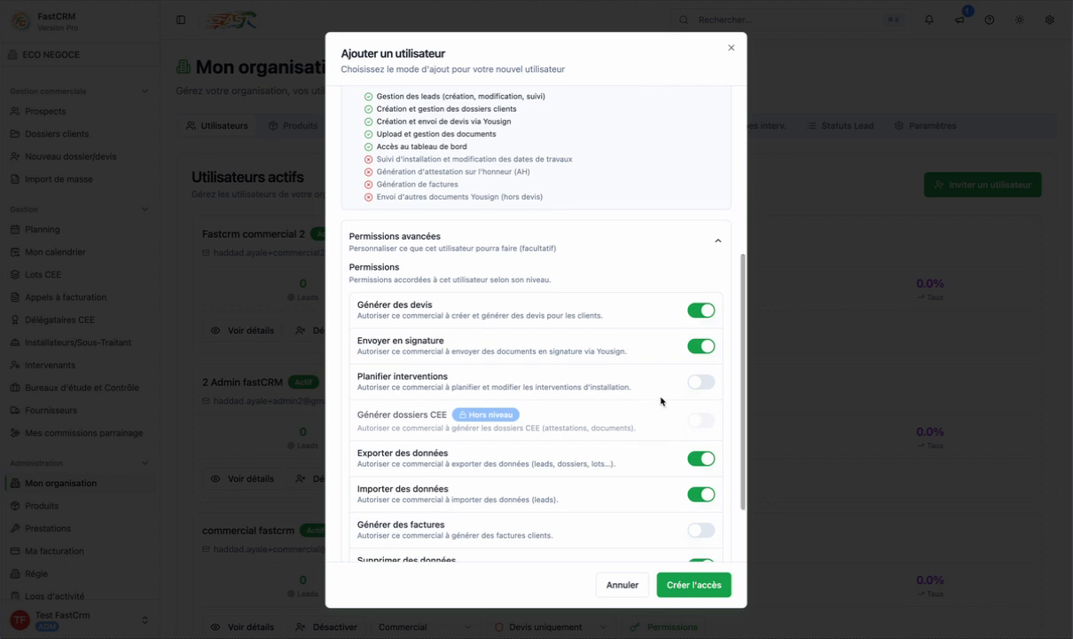
pyautogui.scroll(-3, 671, 434)
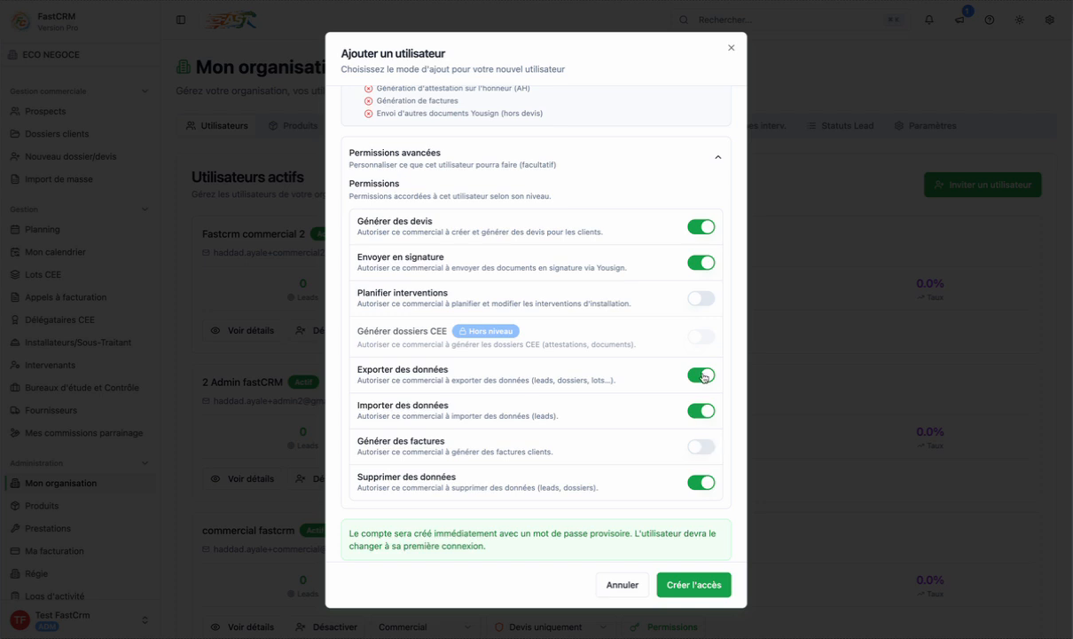
pyautogui.click(701, 377)
pyautogui.click(699, 412)
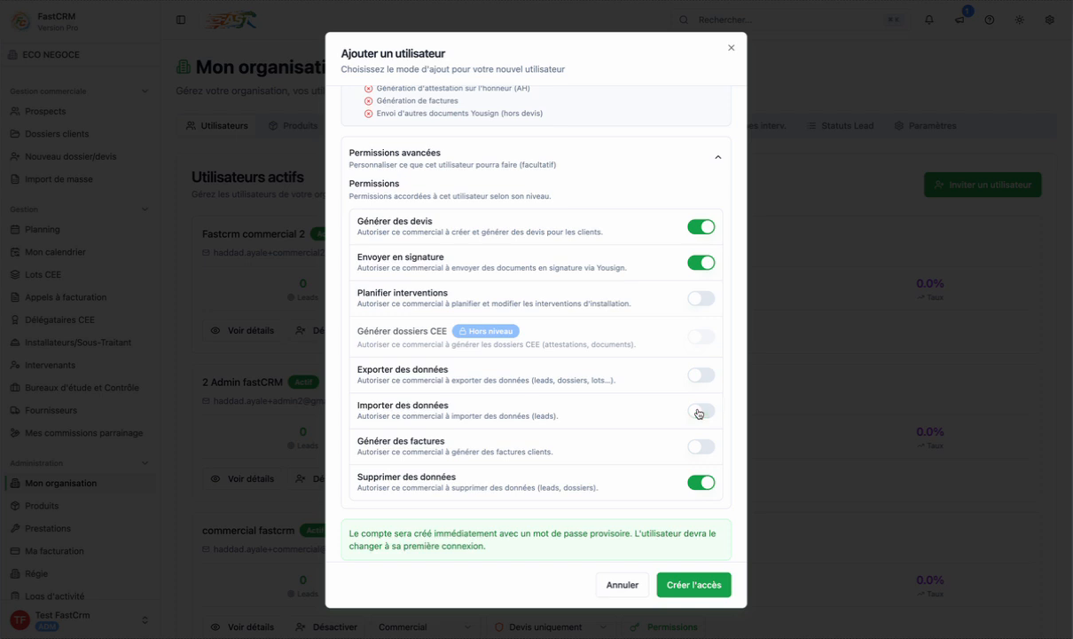
# Step: Look over the commercial user's advanced permissions once more and cancel the user creation
pyautogui.moveTo(538, 366); pyautogui.dragTo(574, 389)
pyautogui.click(574, 391)
pyautogui.scroll(1, 593, 404)
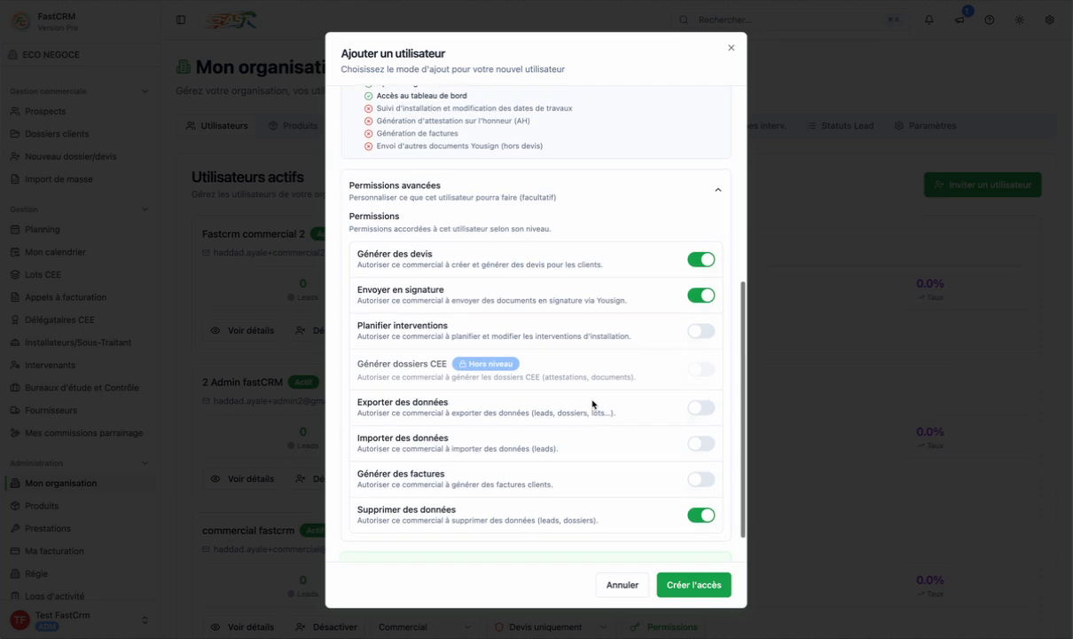
pyautogui.scroll(3, 592, 404)
pyautogui.scroll(-5, 592, 405)
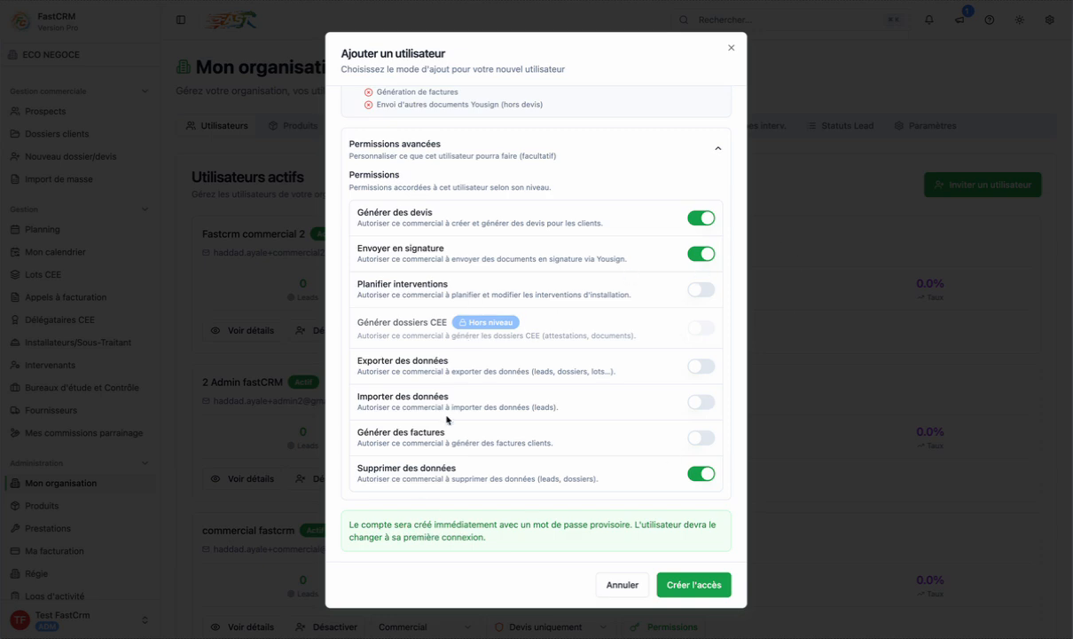
pyautogui.scroll(8, 602, 422)
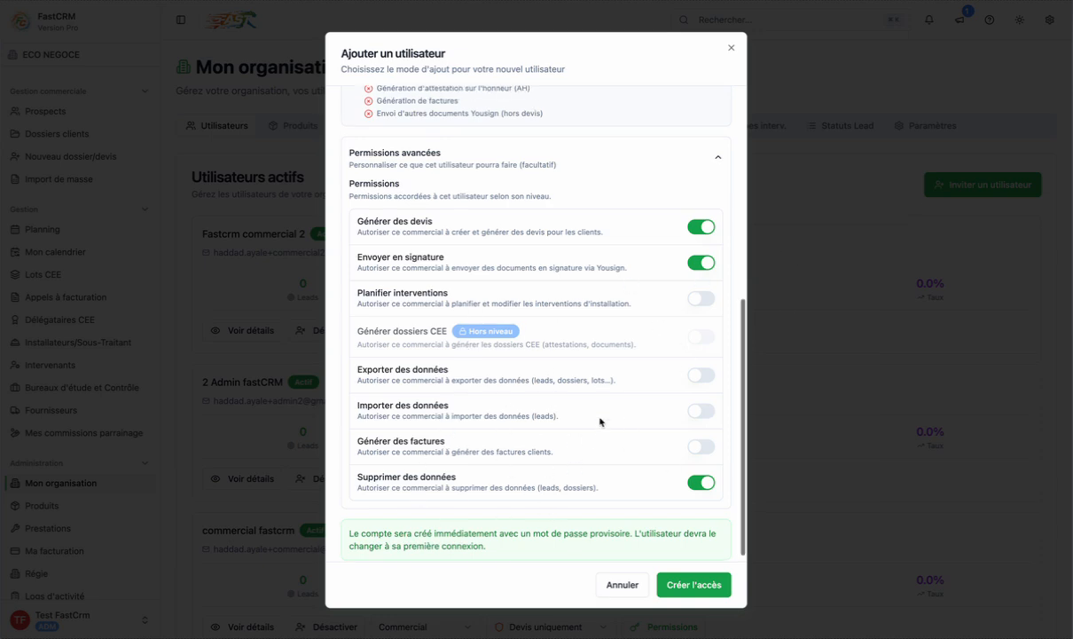
pyautogui.click(612, 586)
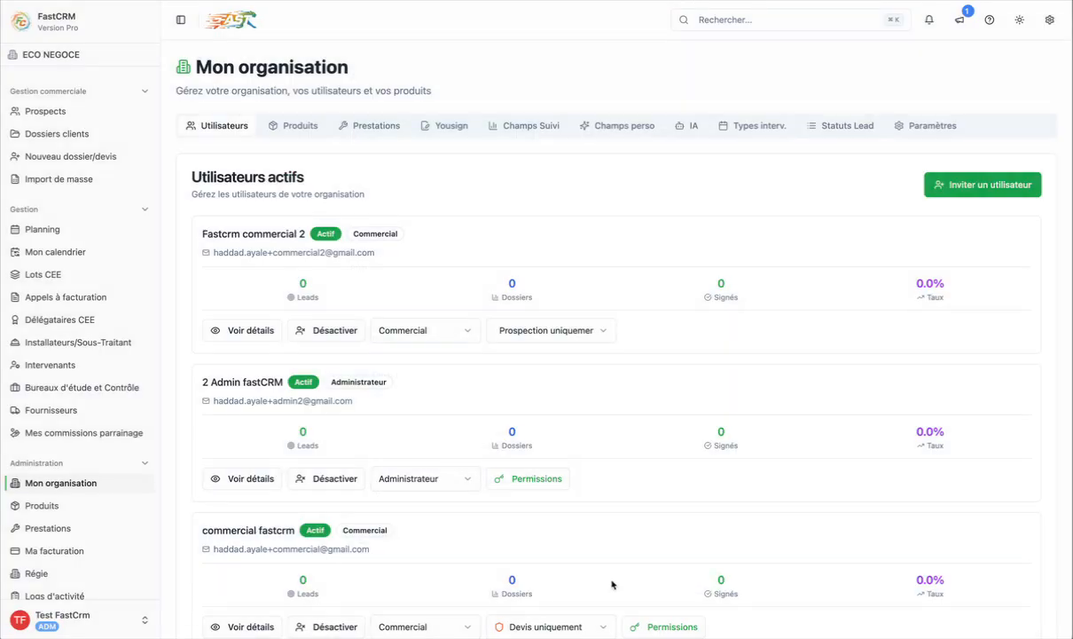
# Step: Start another new user with the Administrateur role and show the full list of its advanced permissions
pyautogui.click(978, 188)
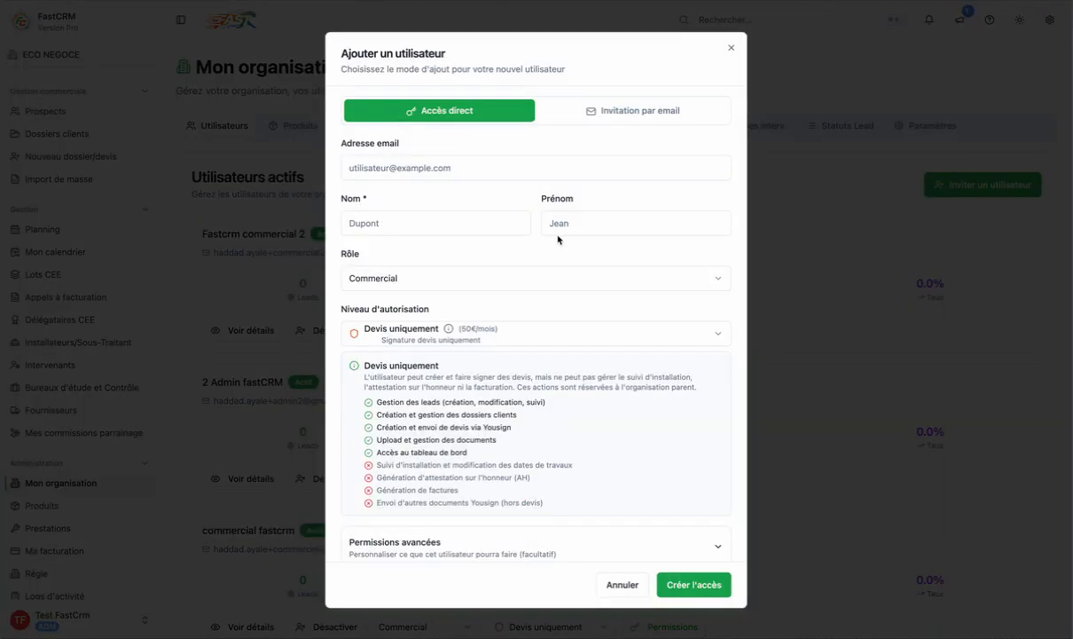
pyautogui.click(408, 277)
pyautogui.click(417, 307)
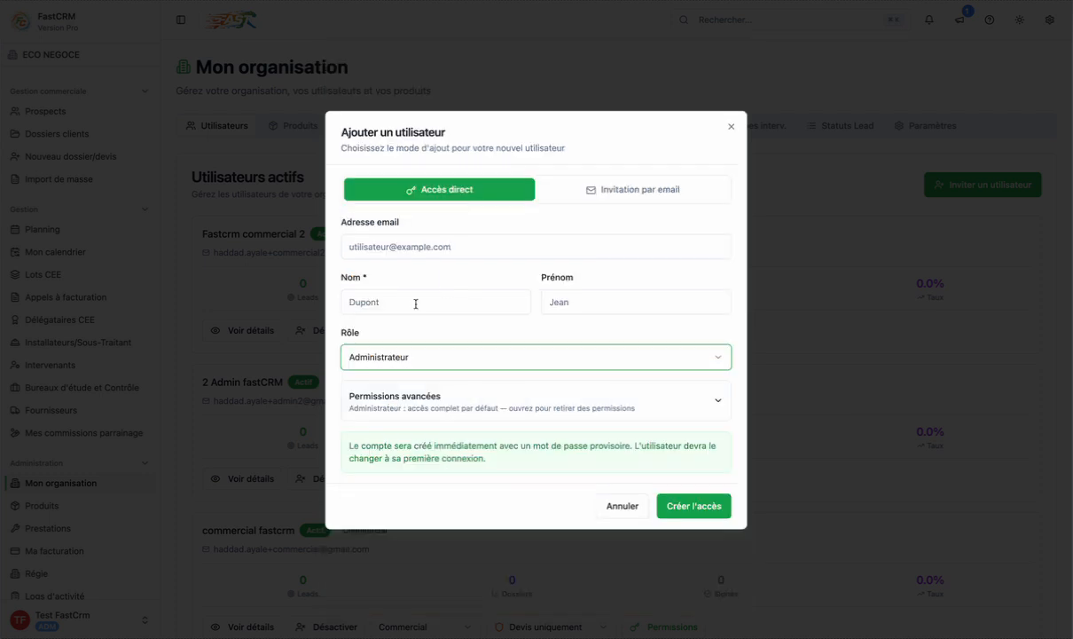
pyautogui.click(482, 409)
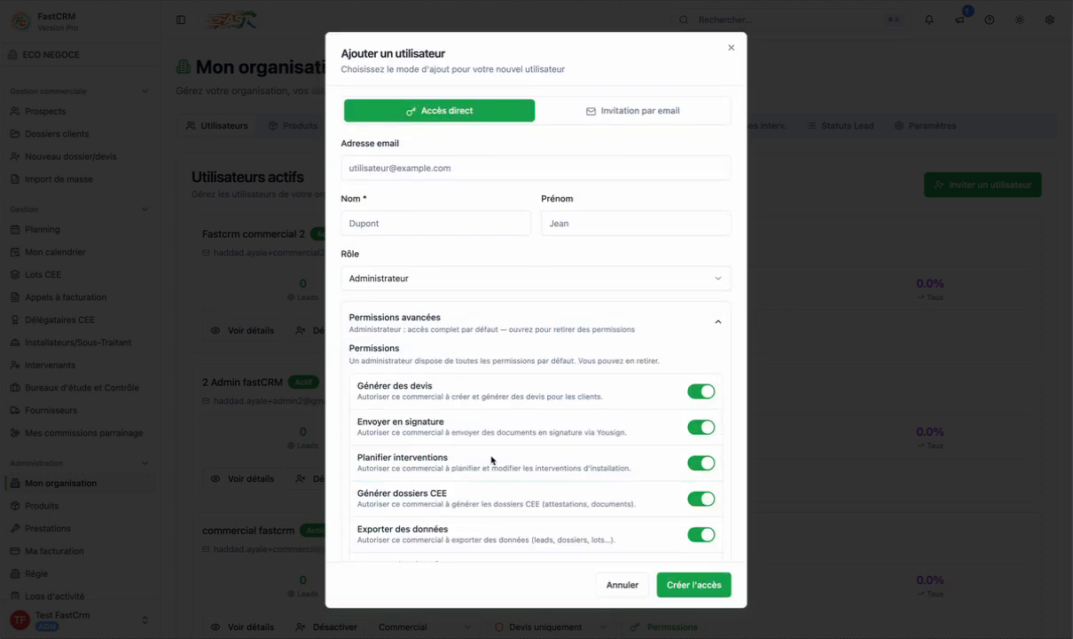
pyautogui.scroll(-1, 493, 461)
pyautogui.scroll(-5, 492, 460)
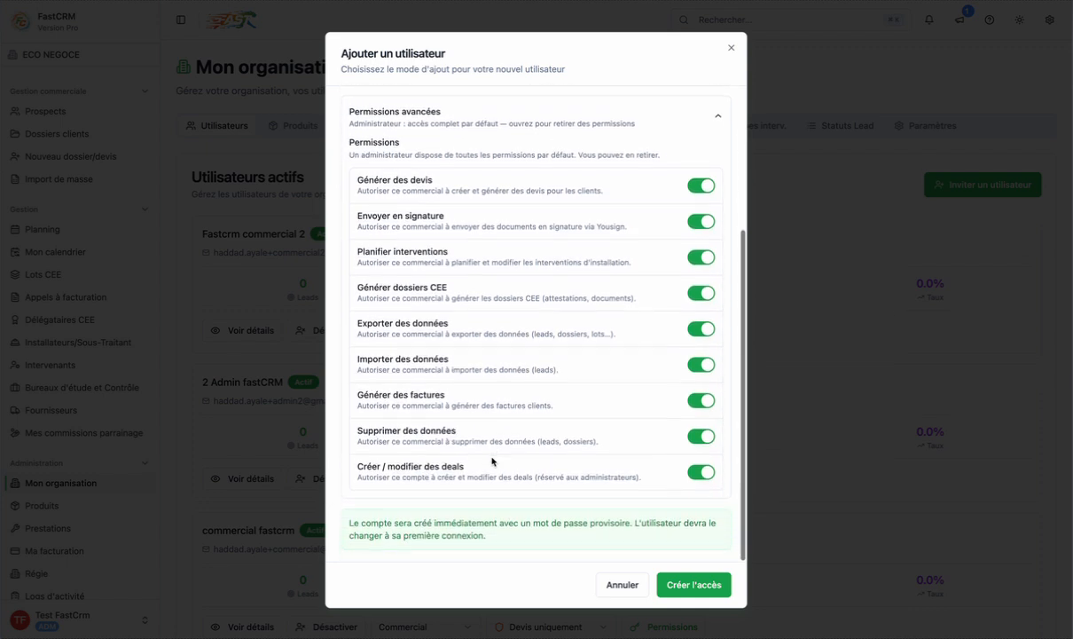
# Step: Turn off the Créer / modifier des deals permission for the new administrator
pyautogui.moveTo(363, 456); pyautogui.dragTo(390, 489)
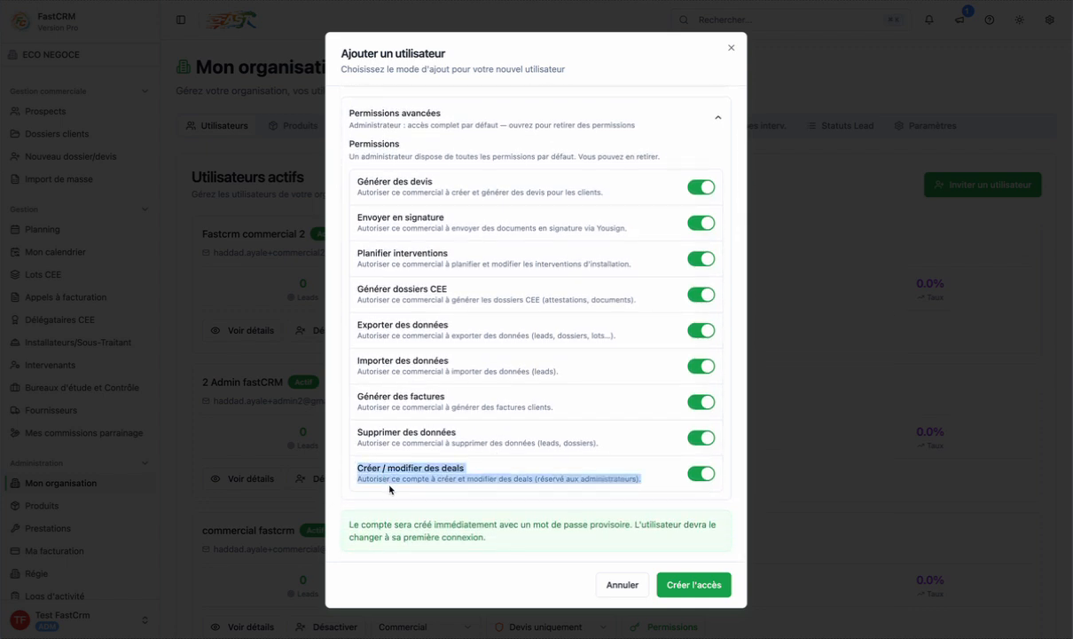
pyautogui.click(389, 489)
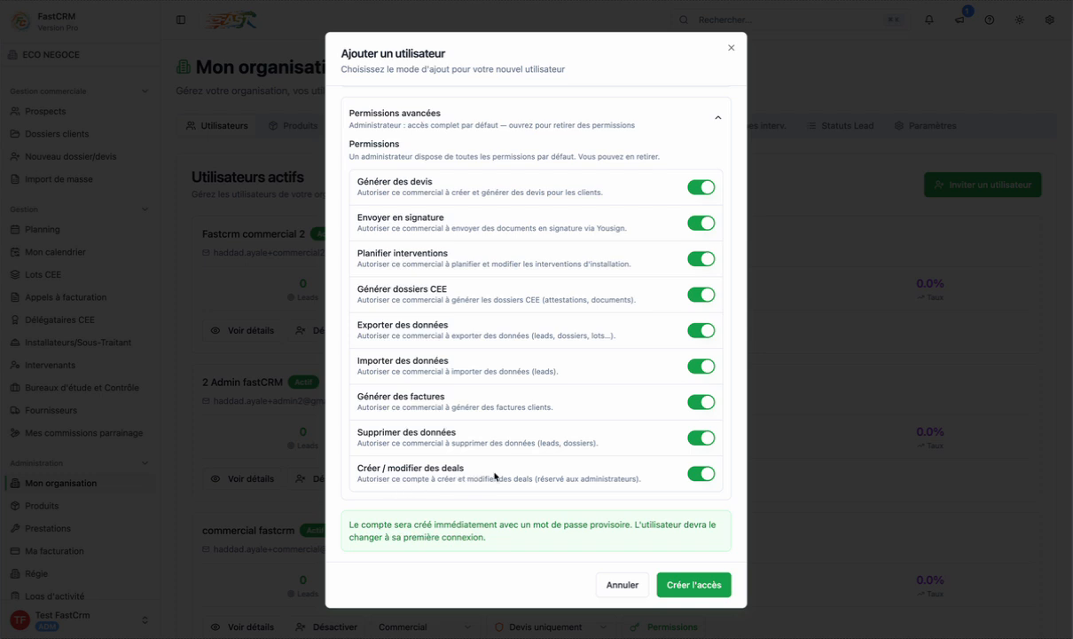
pyautogui.click(696, 481)
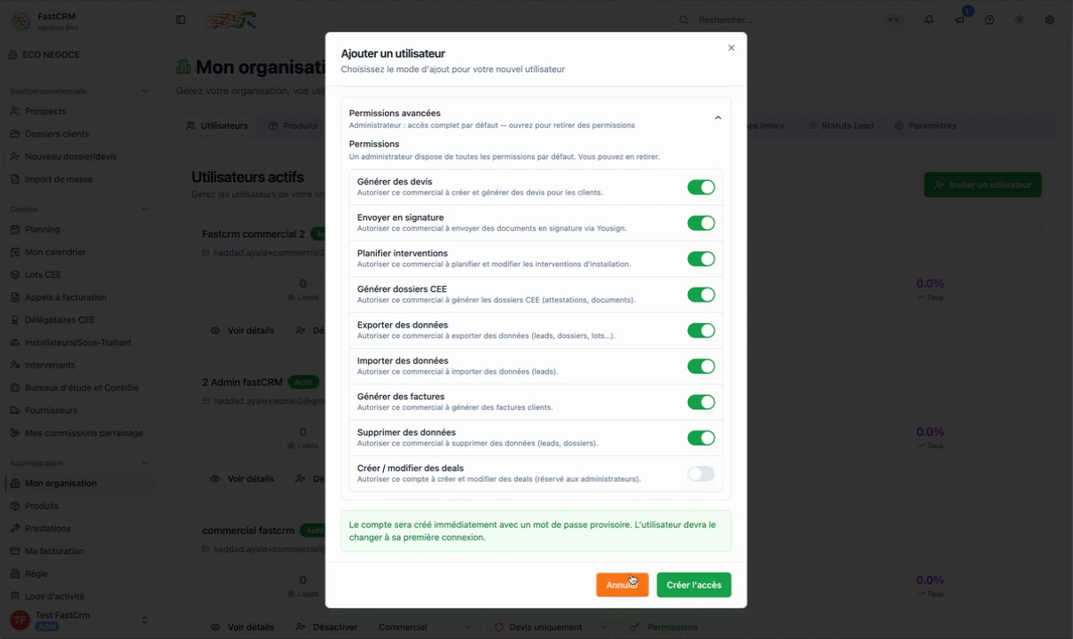
pyautogui.scroll(5, 587, 377)
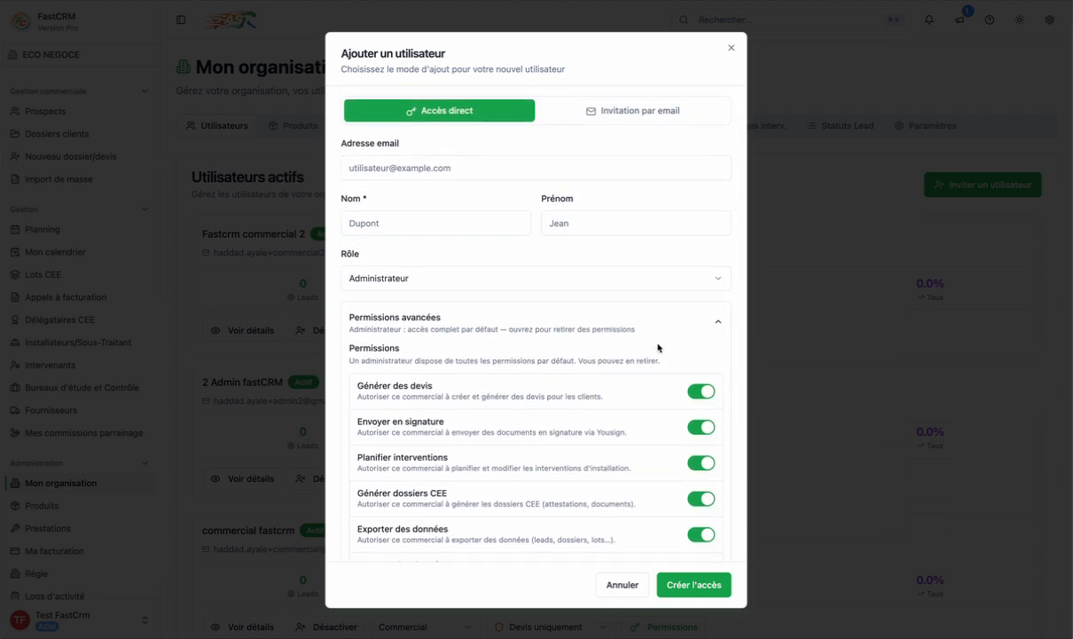
# Step: Turn off Supprimer des données and Exporter des données for the administrator, and cancel the user creation
pyautogui.scroll(-4, 669, 434)
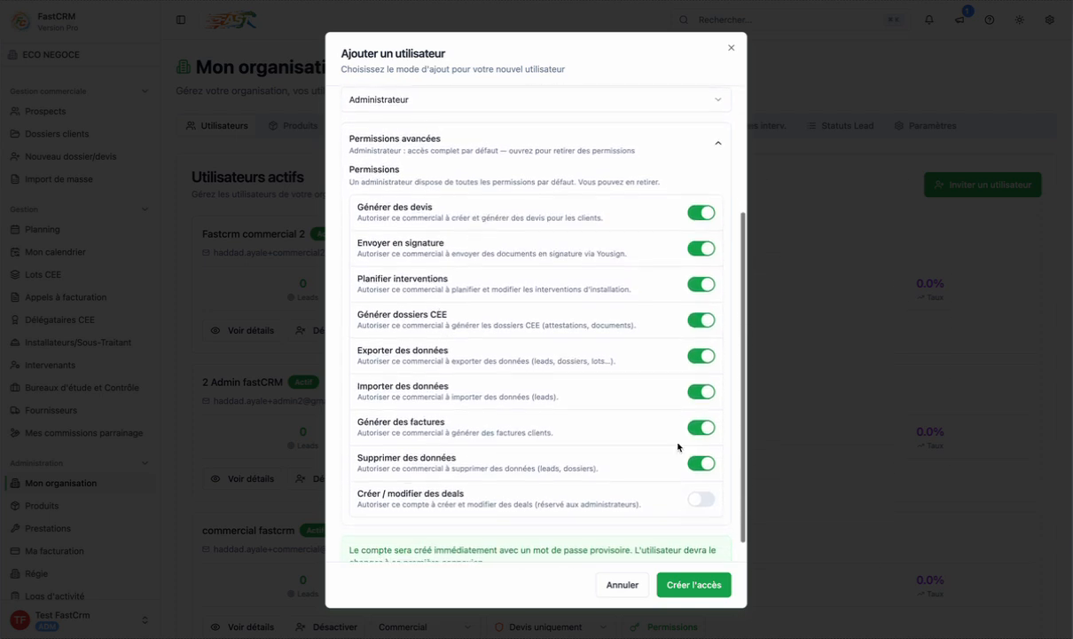
pyautogui.click(701, 463)
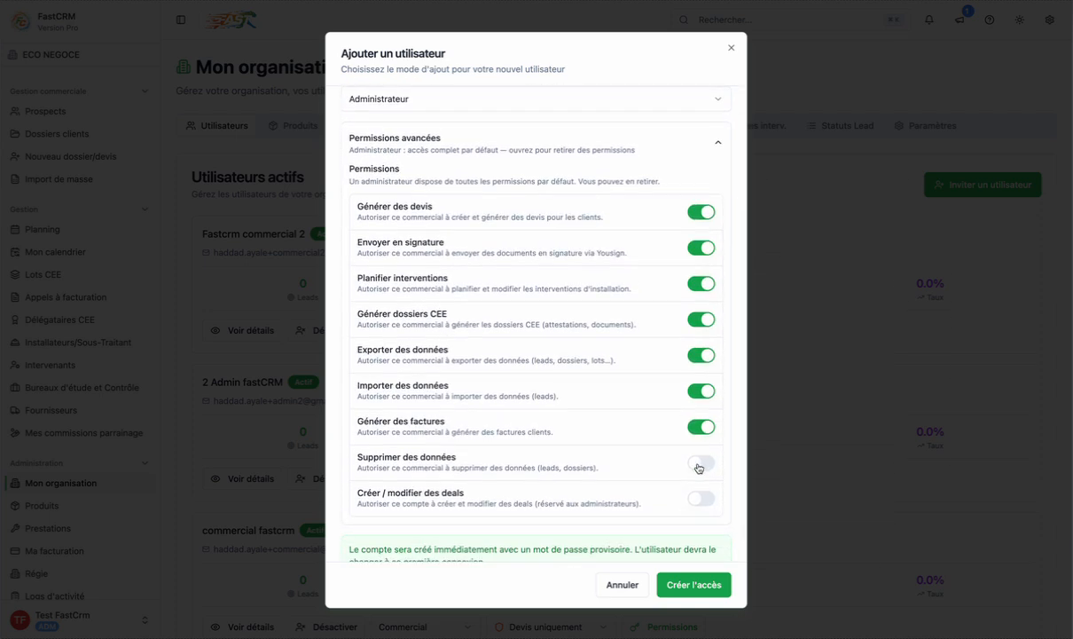
pyautogui.click(700, 355)
pyautogui.click(621, 585)
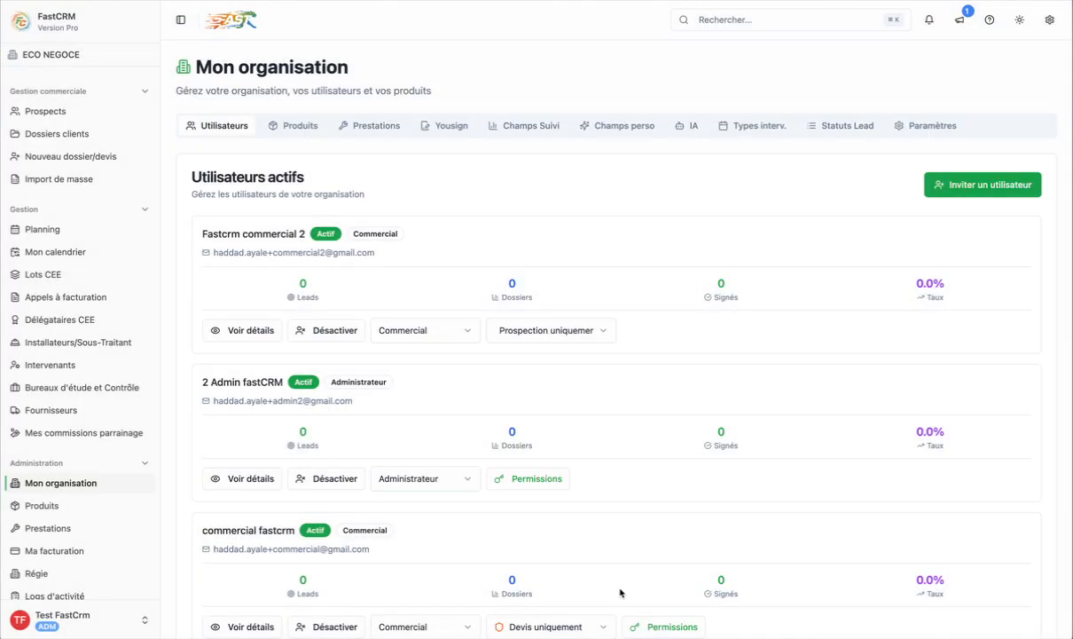
# Step: Examine the available roles for the first commercial account among the active users, keeping Commercial
pyautogui.scroll(-3, 621, 592)
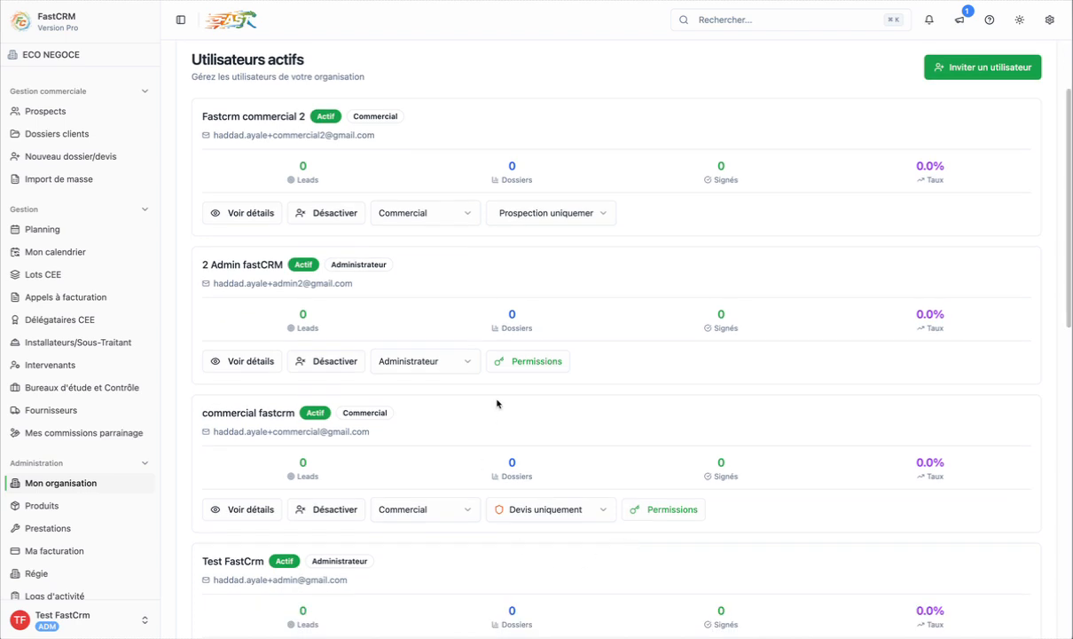
pyautogui.scroll(2, 451, 285)
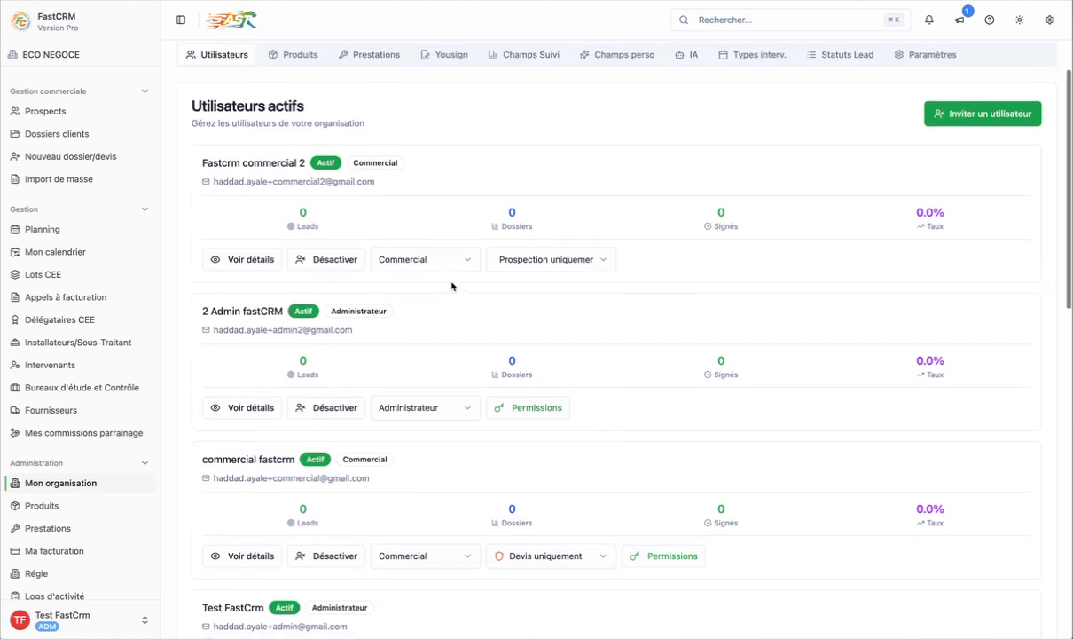
pyautogui.click(430, 258)
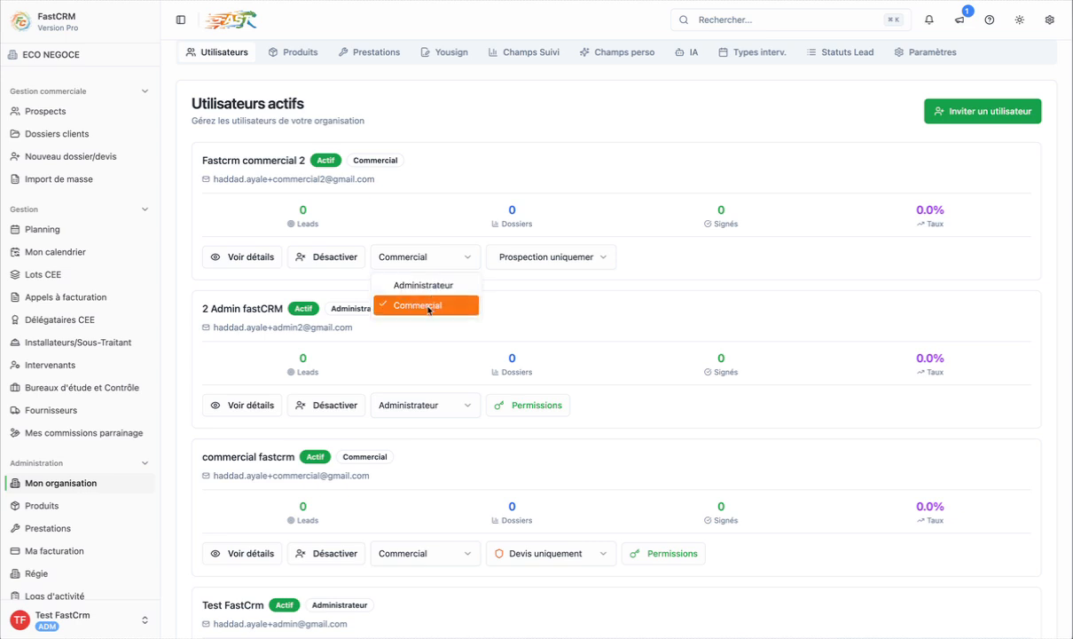
pyautogui.click(529, 267)
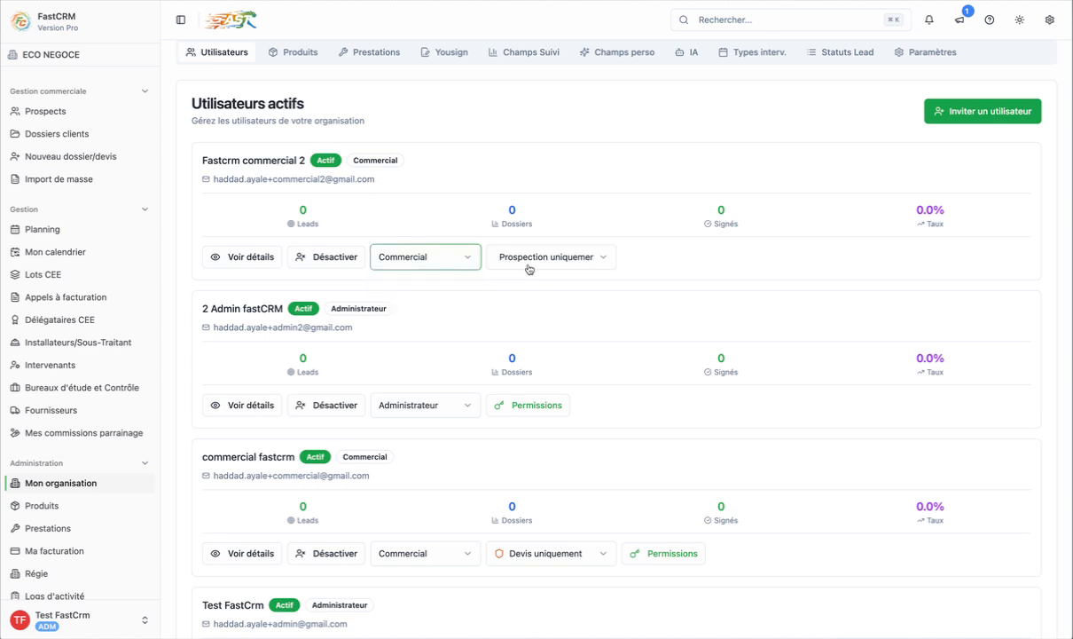
# Step: Examine the authorisation levels offered for the first commercial account and the advanced permissions of the second administrator account
pyautogui.click(530, 263)
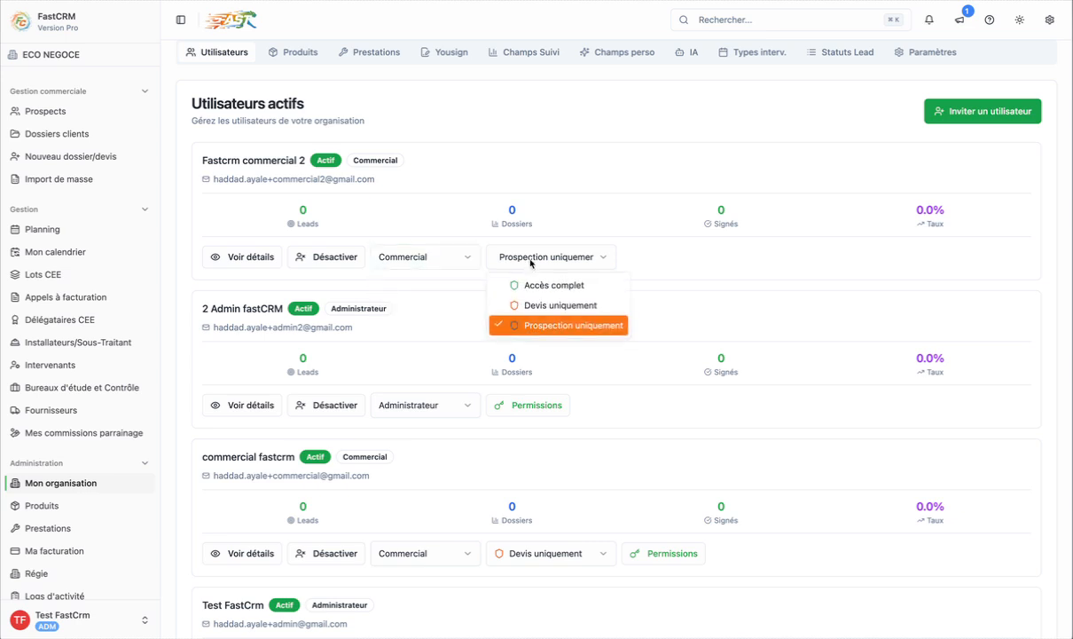
pyautogui.click(576, 352)
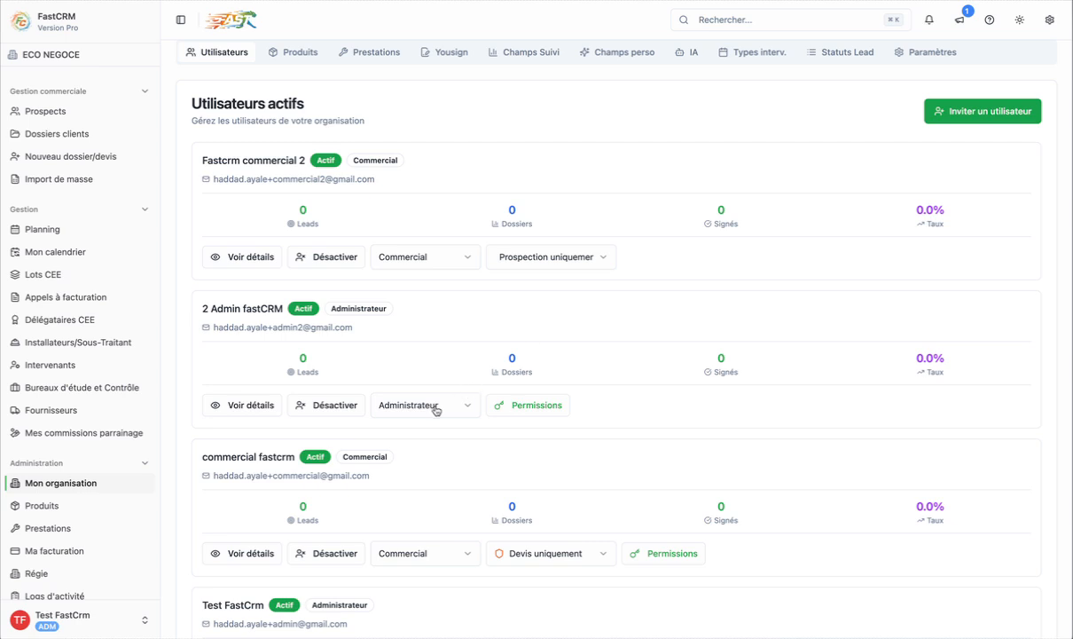
pyautogui.click(541, 409)
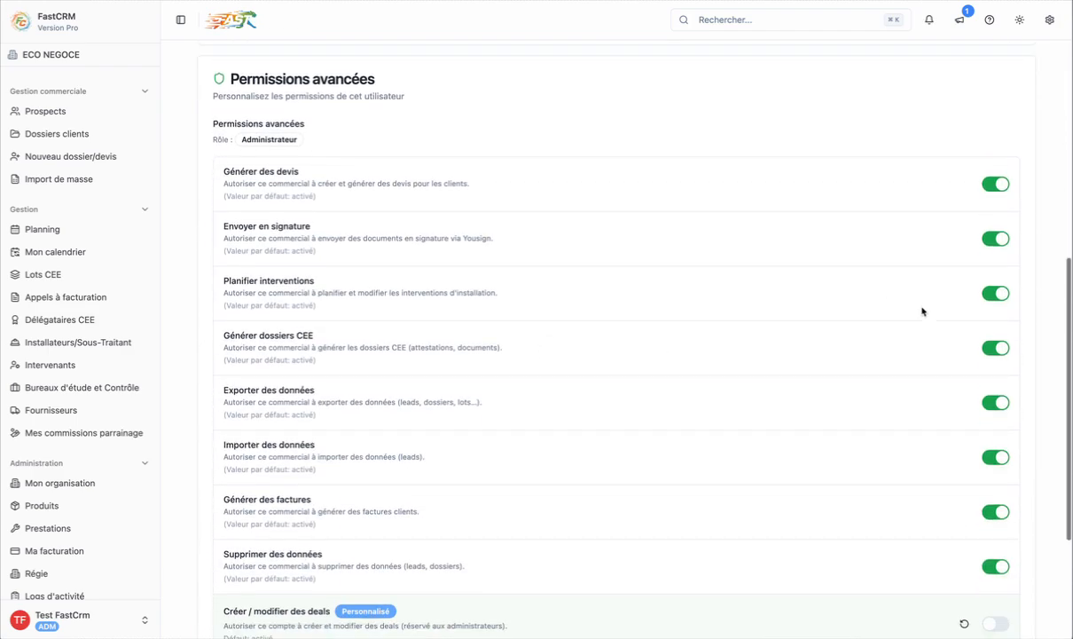
pyautogui.scroll(-3, 944, 400)
pyautogui.scroll(2, 945, 400)
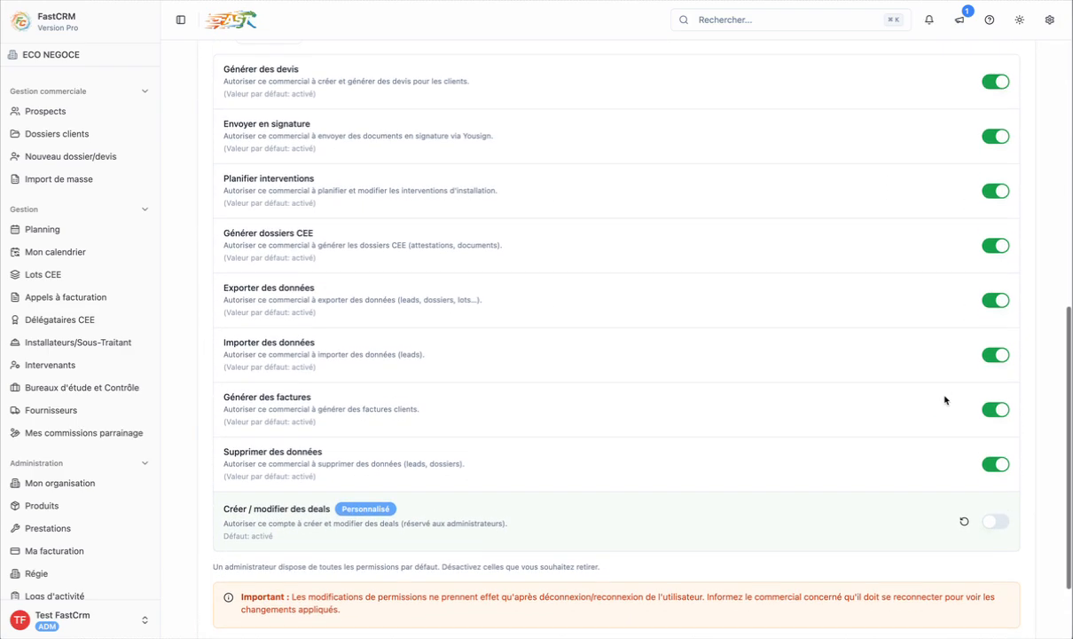
pyautogui.hscroll(-2, 945, 400)
pyautogui.scroll(5, 690, 352)
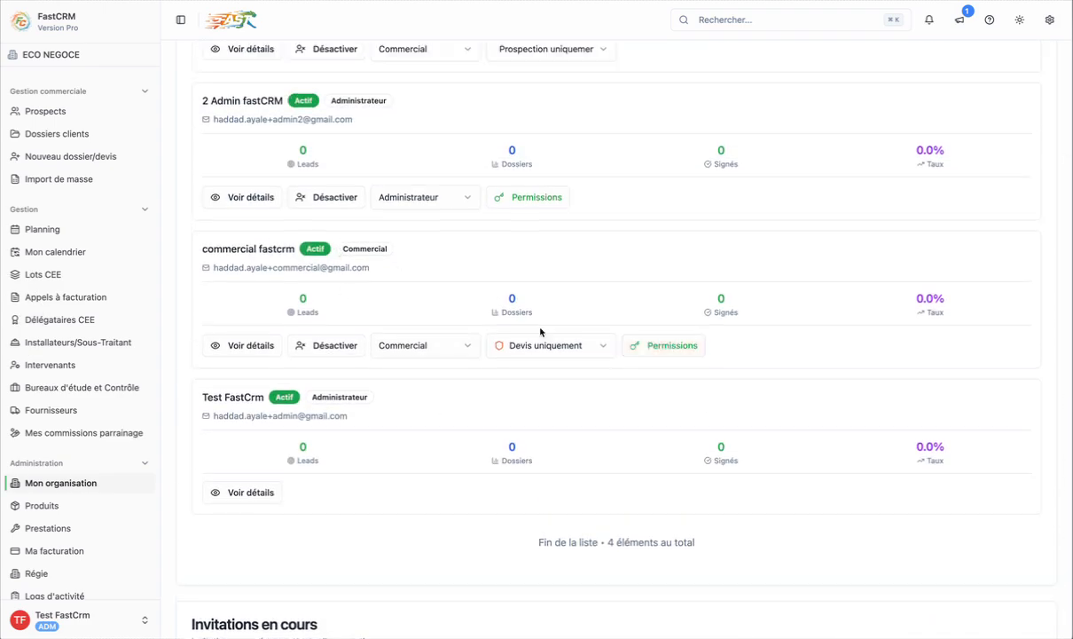
# Step: Check the authorisation level choices of the Devis uniquement commercial account, keeping its level, and examine its advanced permissions
pyautogui.click(520, 346)
pyautogui.click(437, 299)
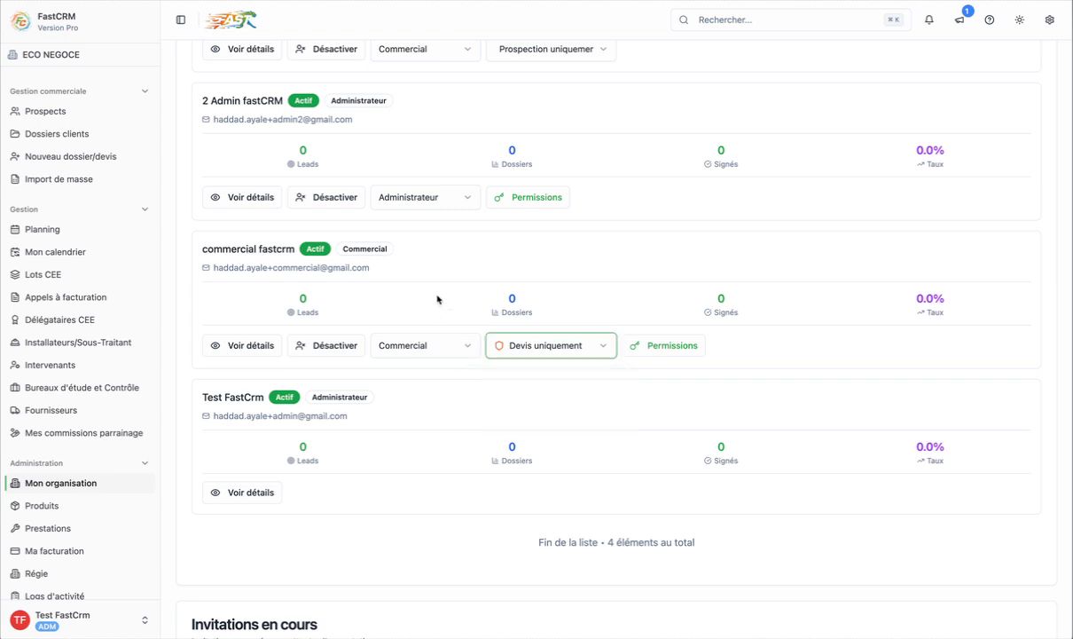
pyautogui.click(656, 346)
pyautogui.scroll(-2, 668, 410)
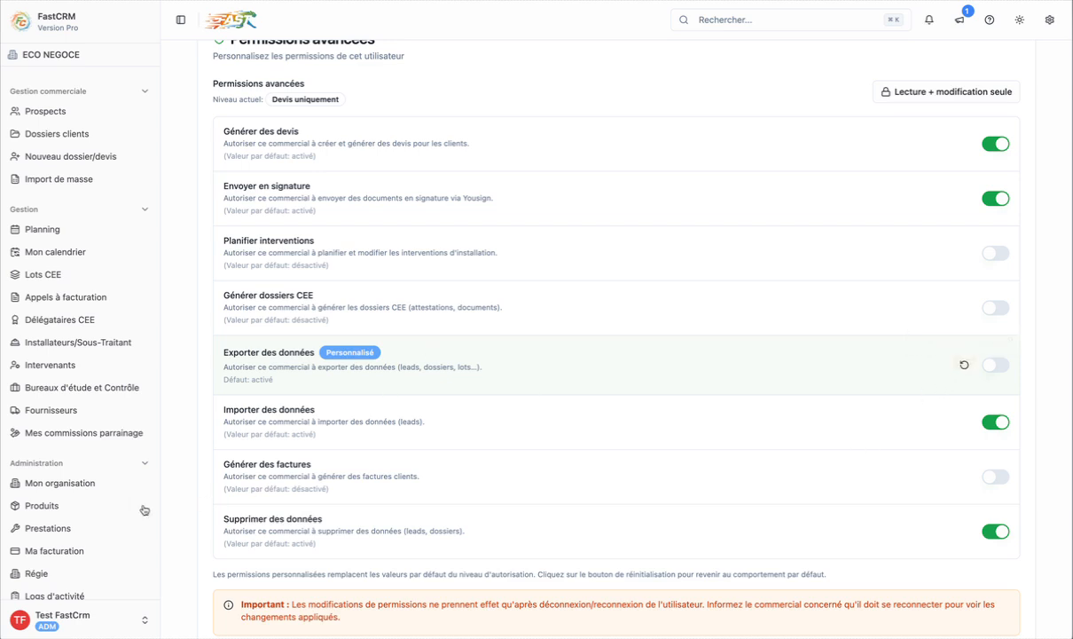
# Step: Go to the Régies page and start a new régie, going to its authorisation settings
pyautogui.click(56, 572)
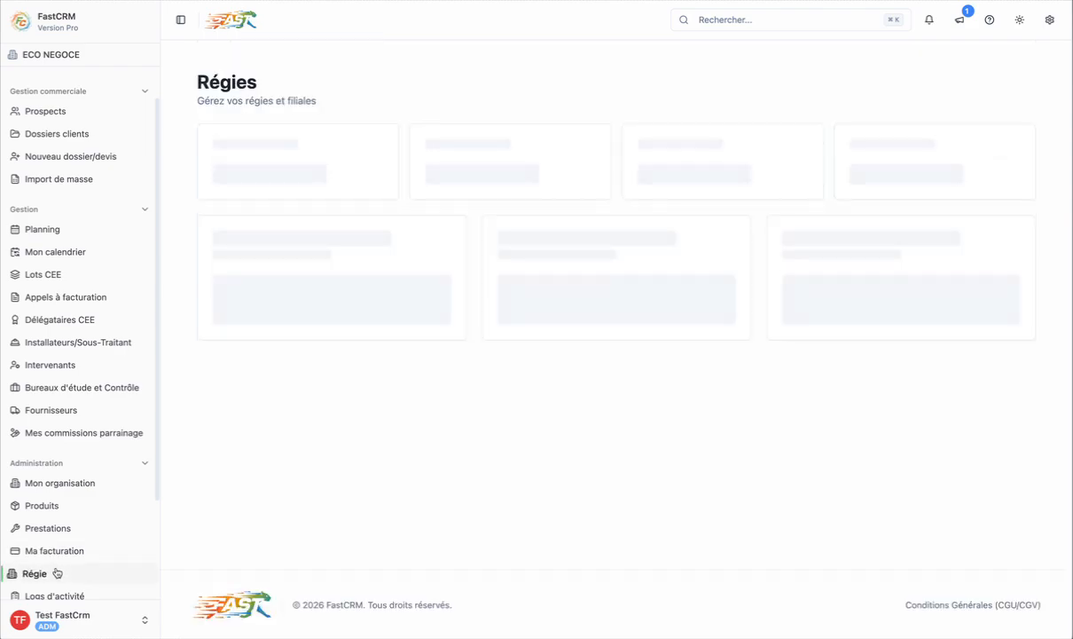
pyautogui.click(960, 295)
pyautogui.scroll(-5, 587, 326)
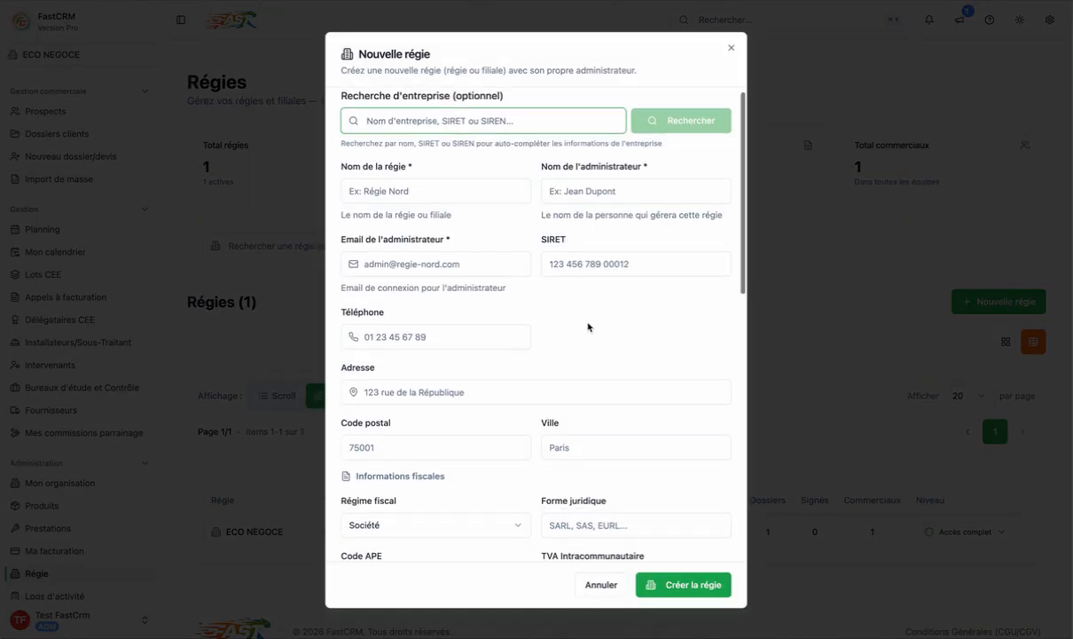
pyautogui.scroll(-3, 587, 326)
# Step: Review the access levels for the new régie and set its Niveau d'accès to Devis uniquement (mode restreint)
pyautogui.click(546, 315)
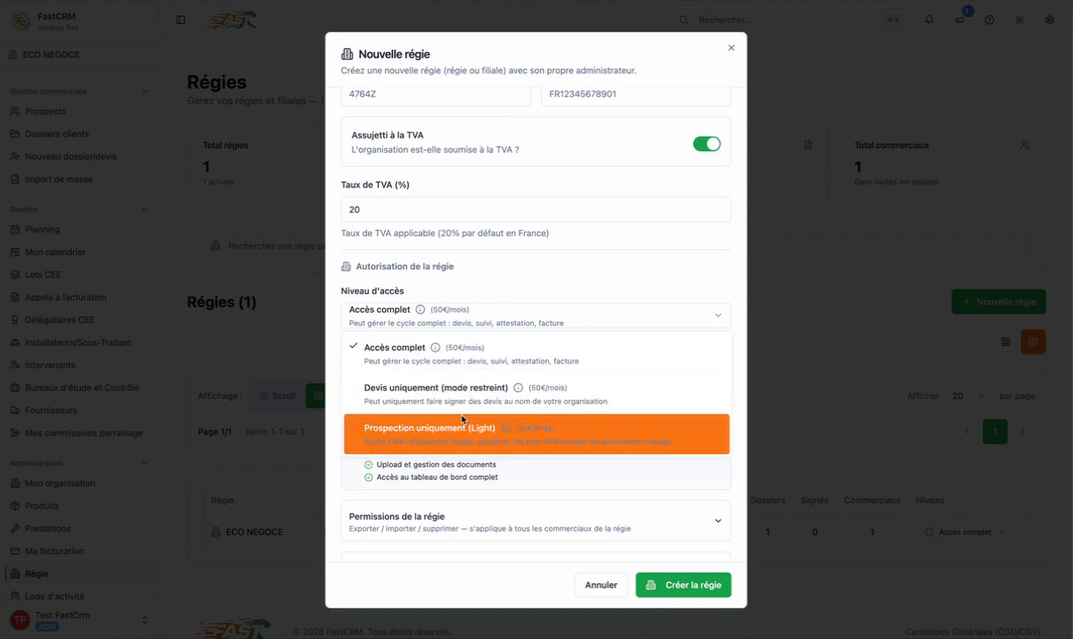
pyautogui.click(537, 265)
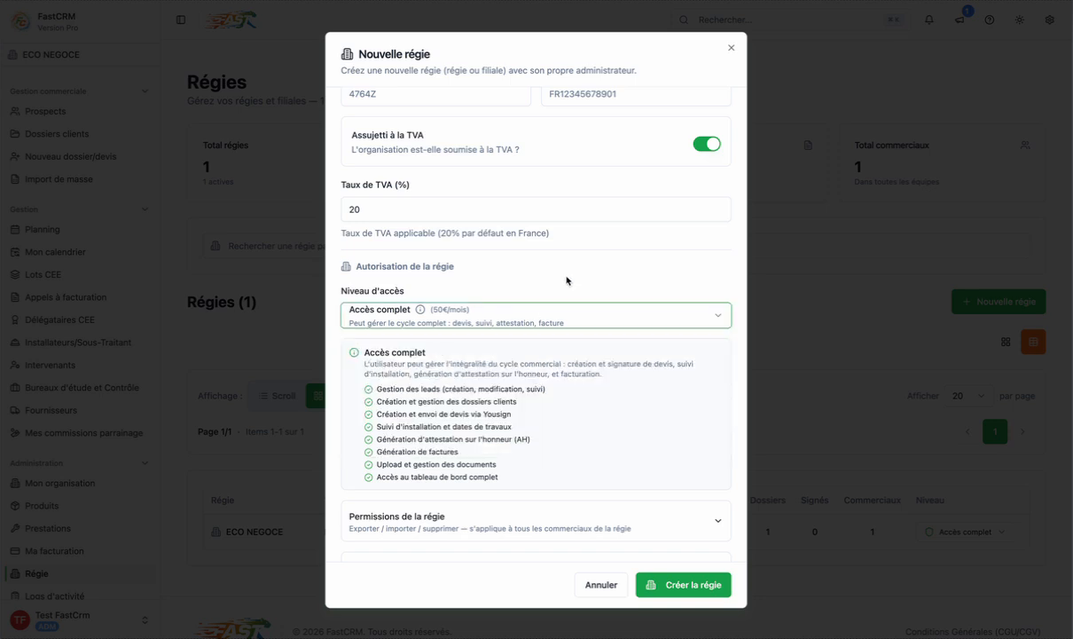
pyautogui.click(549, 309)
pyautogui.click(476, 383)
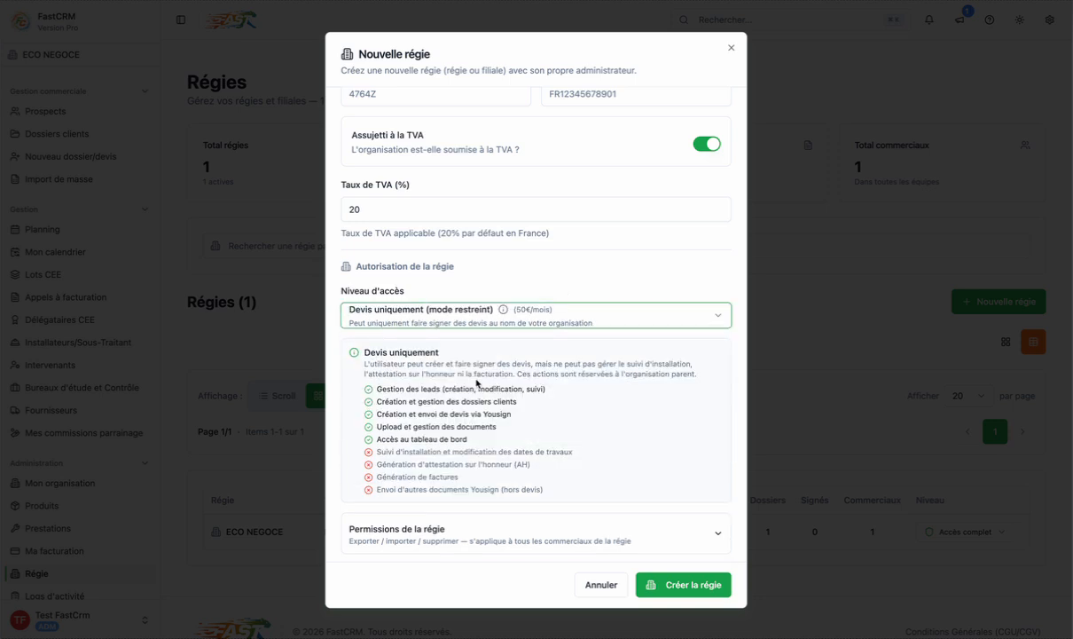
pyautogui.click(463, 343)
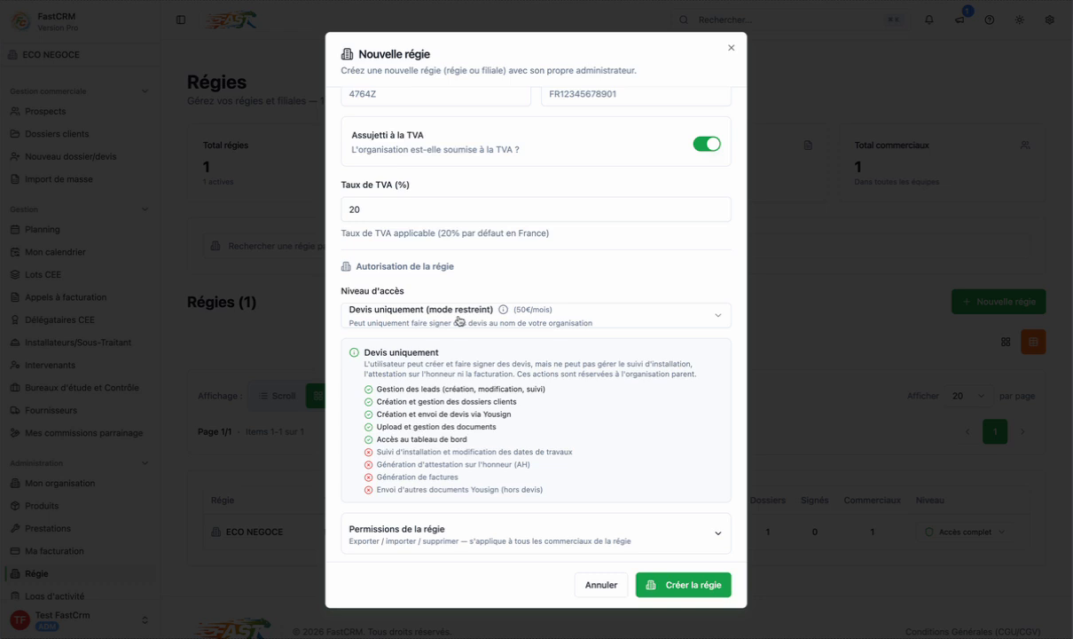
# Step: Examine the option that authorises the new régie to add users, highlighting its description
pyautogui.scroll(-3, 459, 321)
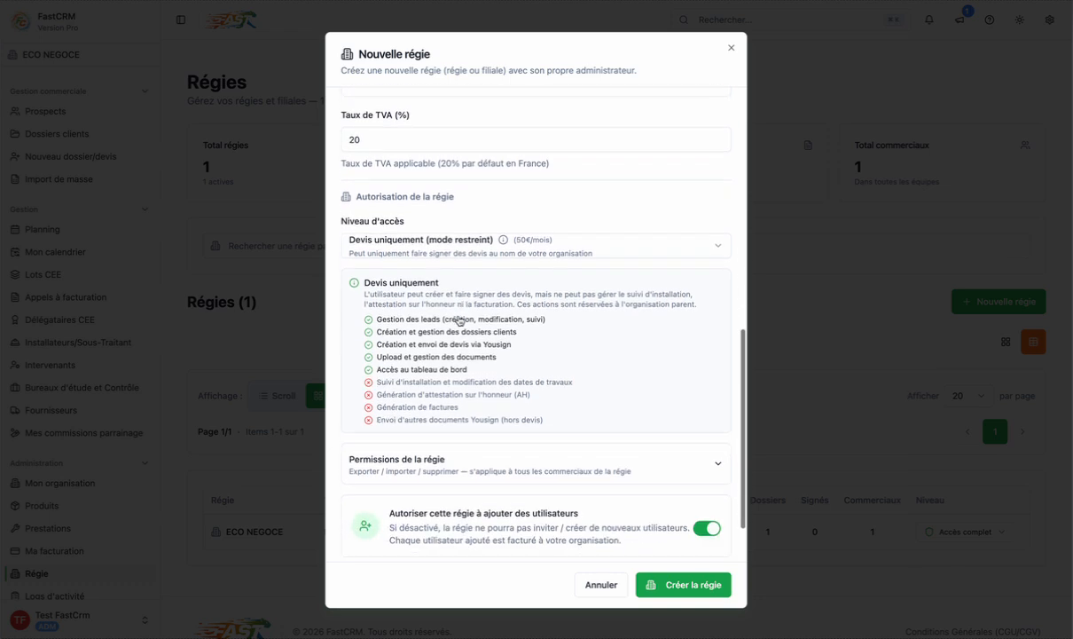
pyautogui.moveTo(674, 470); pyautogui.dragTo(577, 429)
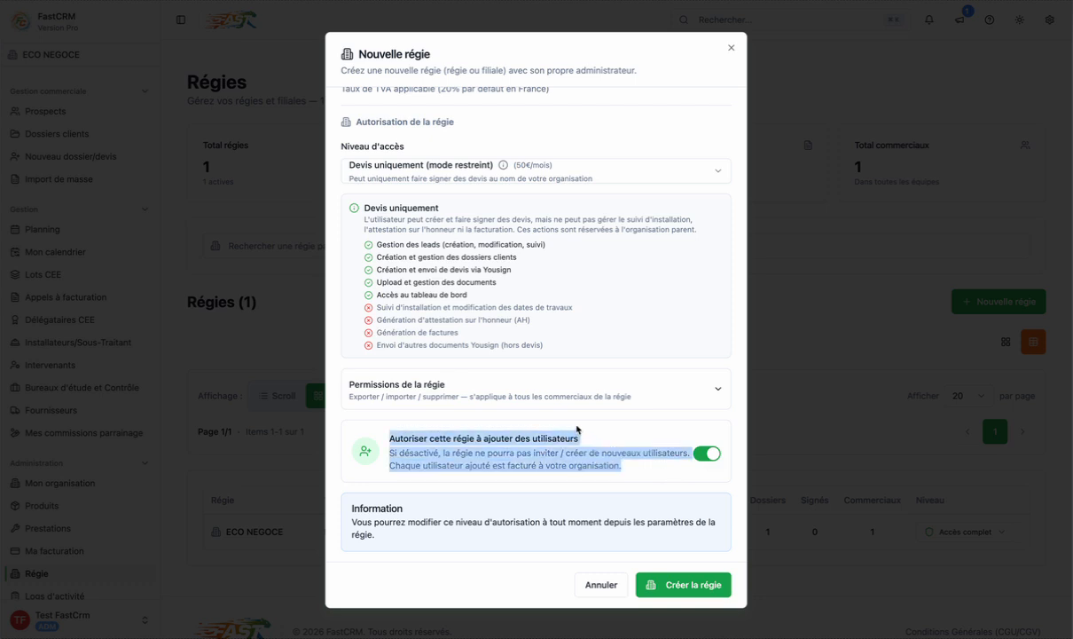
pyautogui.click(578, 429)
pyautogui.scroll(1, 577, 430)
pyautogui.scroll(1, 577, 430)
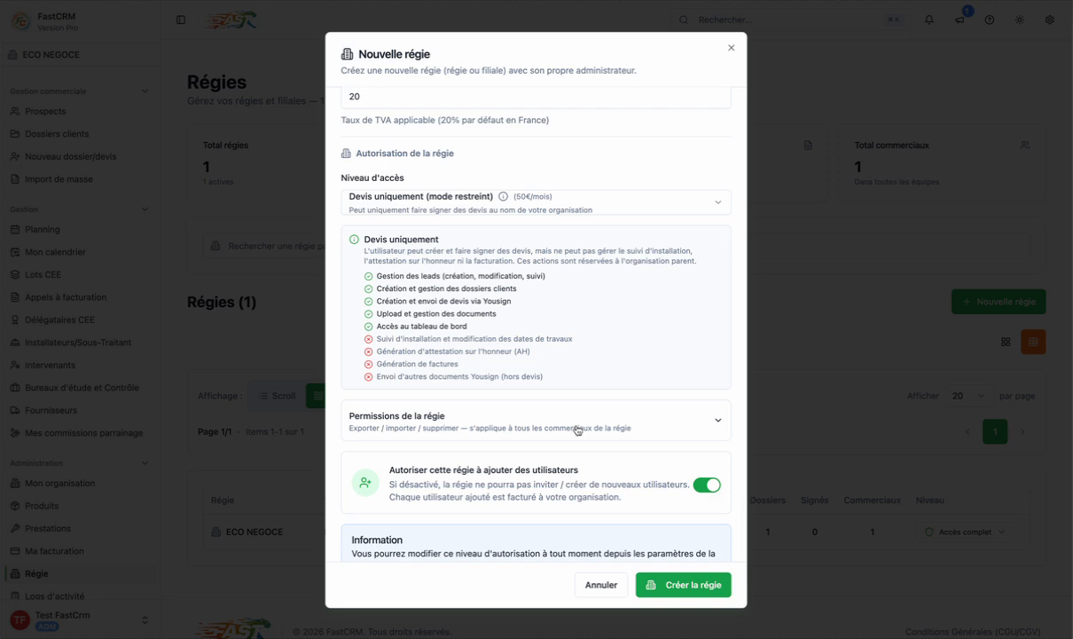
# Step: Keep Devis uniquement (mode restreint) as the access level and show the new régie's export, import and delete permissions
pyautogui.click(593, 209)
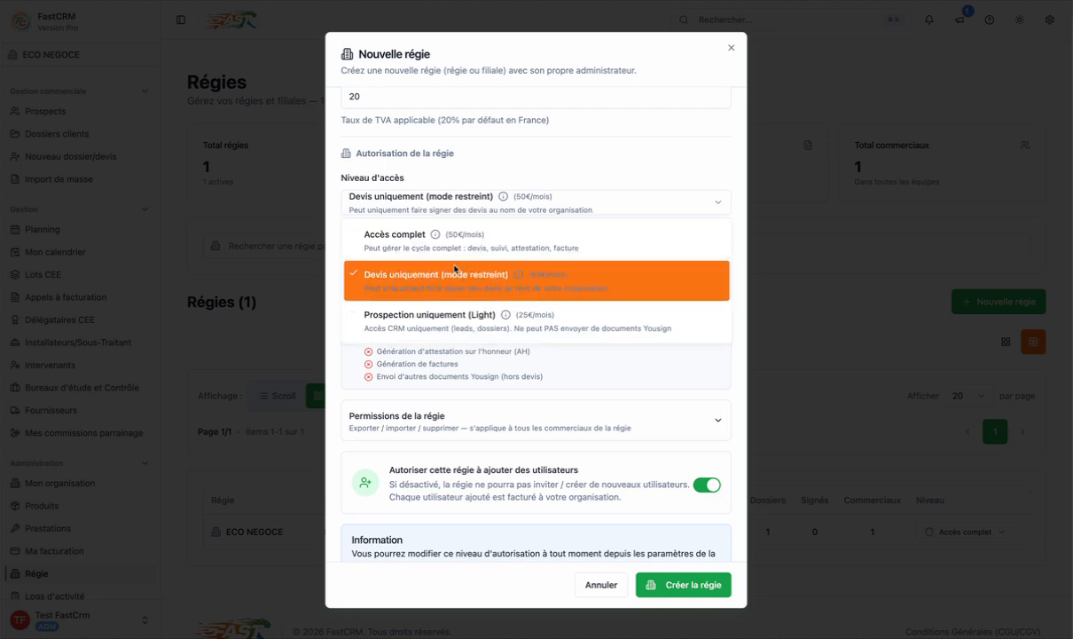
pyautogui.click(454, 268)
pyautogui.click(410, 401)
pyautogui.scroll(-1, 438, 429)
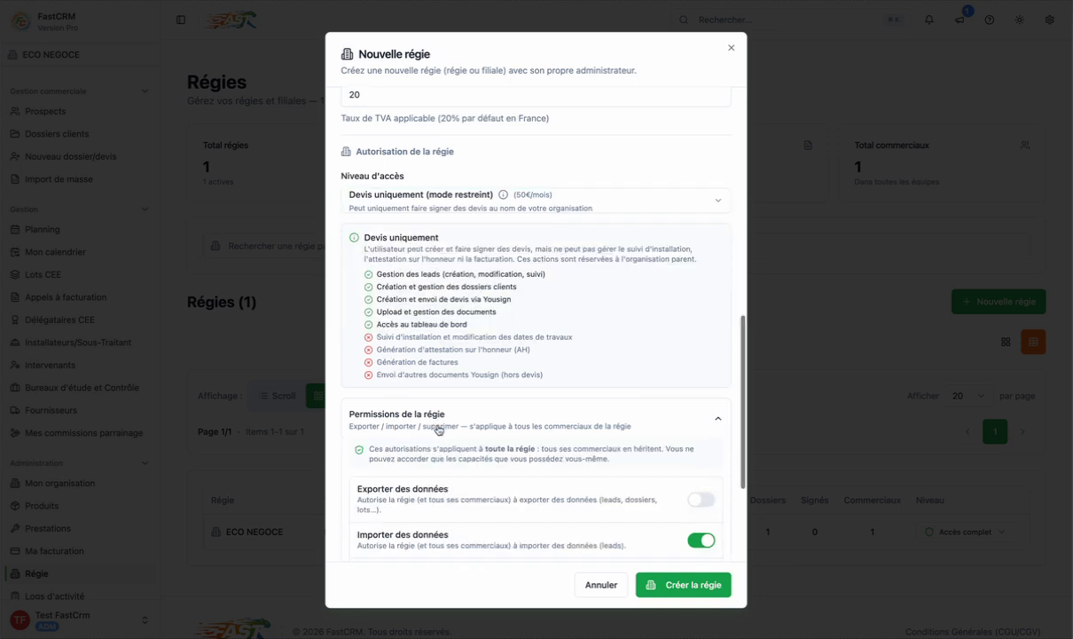
pyautogui.scroll(-3, 438, 430)
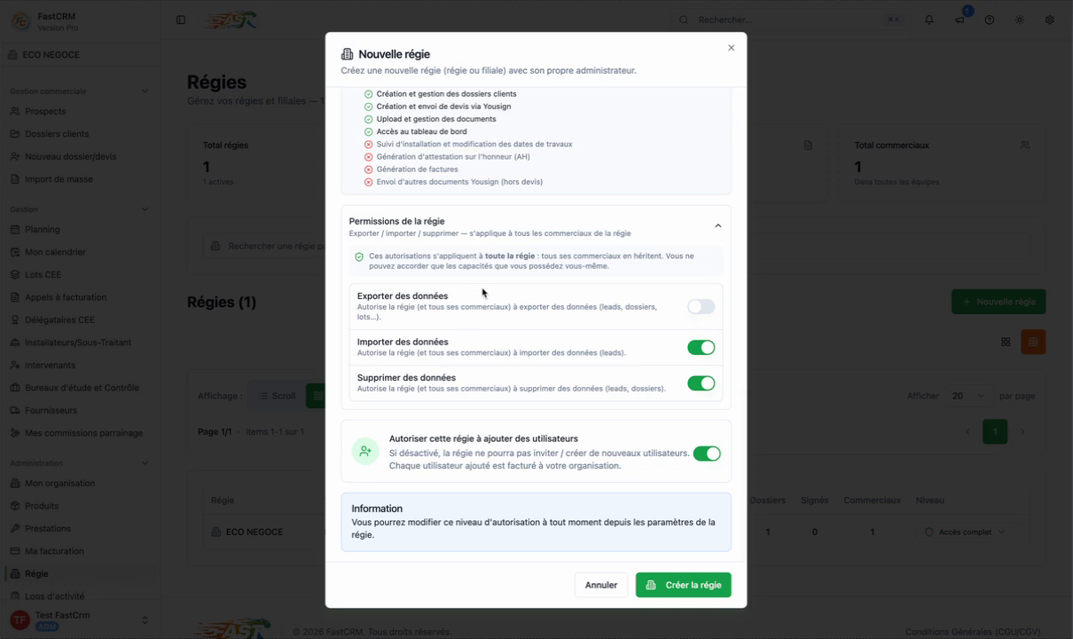
pyautogui.scroll(2, 484, 293)
pyautogui.scroll(-1, 482, 292)
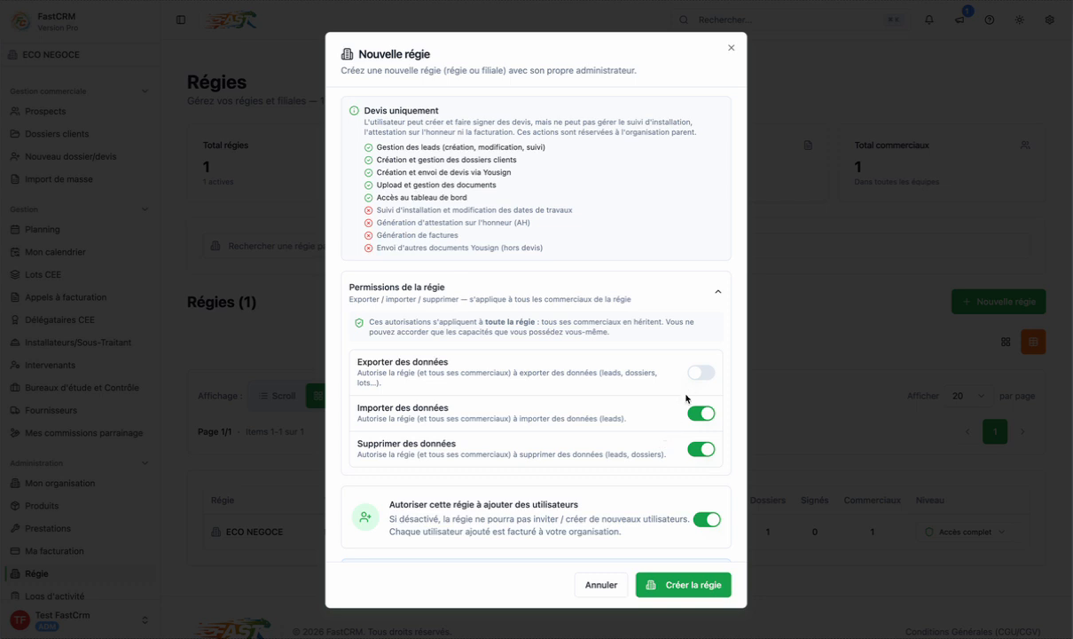
# Step: Turn on Exporter des données and turn off Supprimer des données for the new régie, and cancel its creation
pyautogui.click(701, 371)
pyautogui.click(697, 450)
pyautogui.scroll(3, 527, 240)
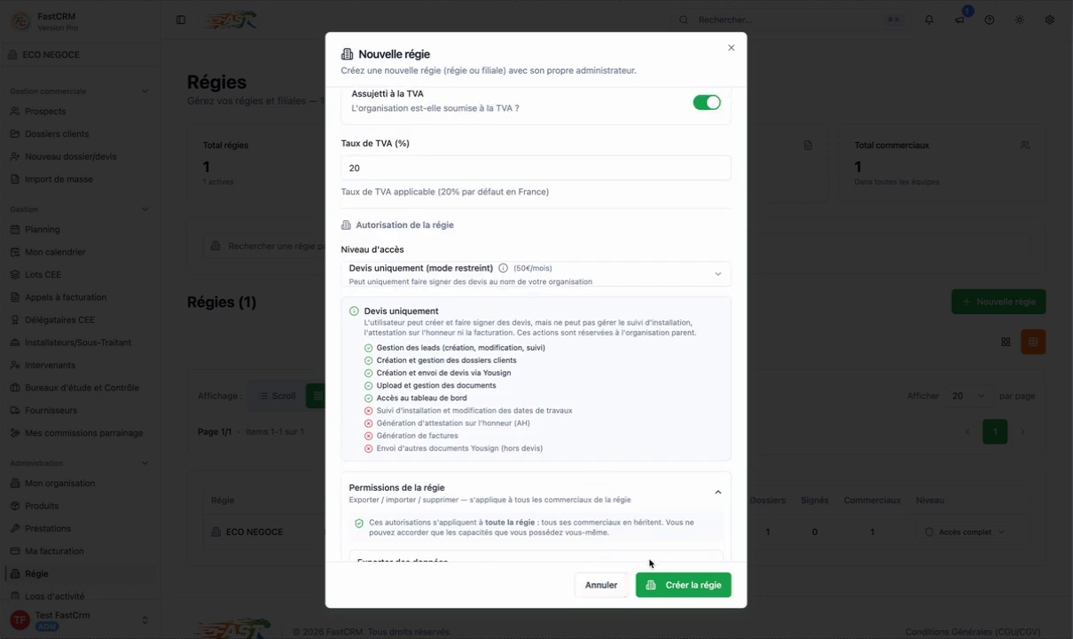
pyautogui.click(607, 582)
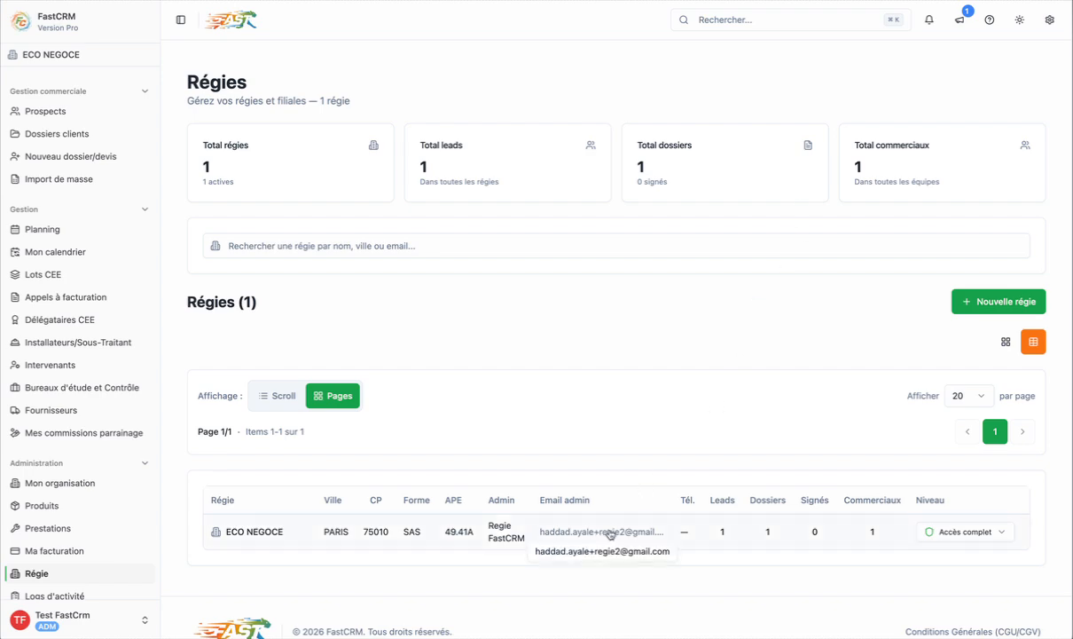
# Step: Open the existing ECO NEGOCE régie and examine its authorisation level, permissions, AI feature and user-adding settings
pyautogui.click(610, 521)
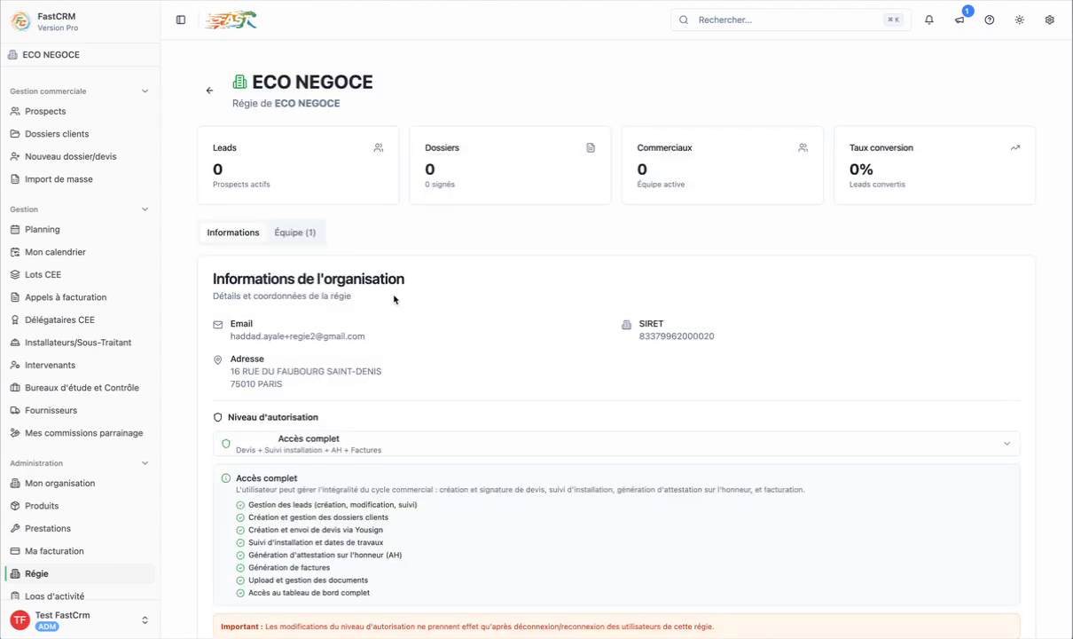
pyautogui.scroll(-4, 390, 280)
pyautogui.scroll(-2, 359, 470)
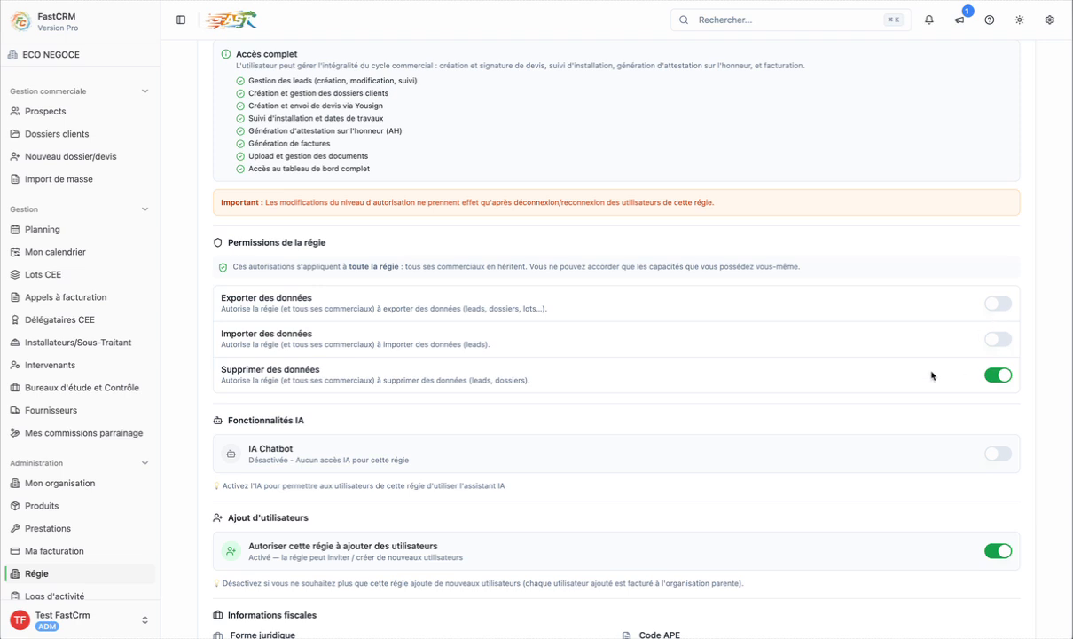
pyautogui.scroll(-2, 931, 375)
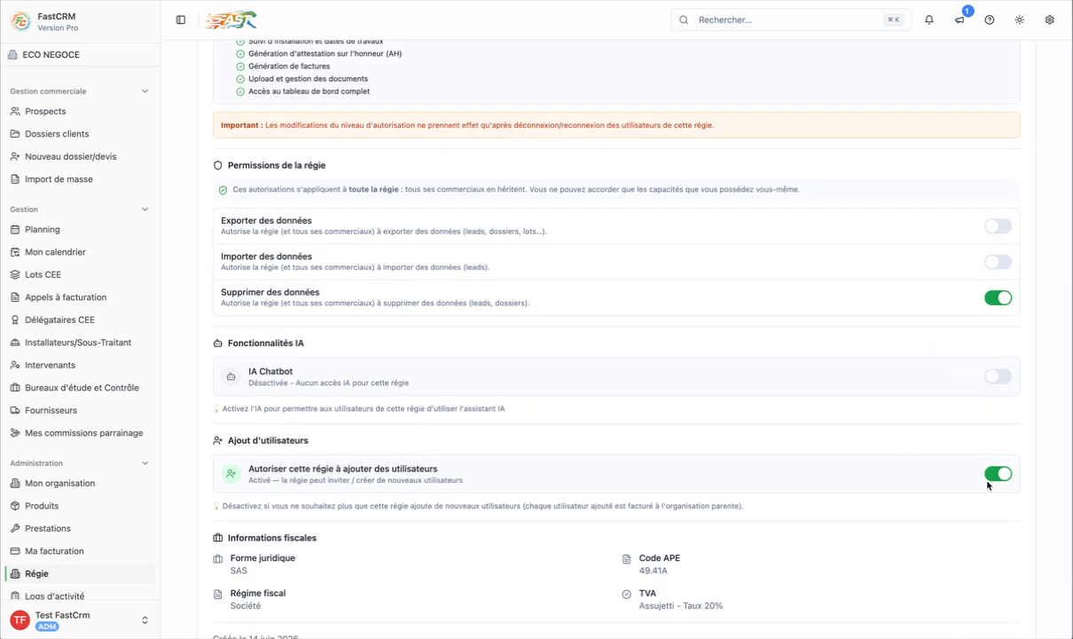
pyautogui.scroll(-3, 924, 496)
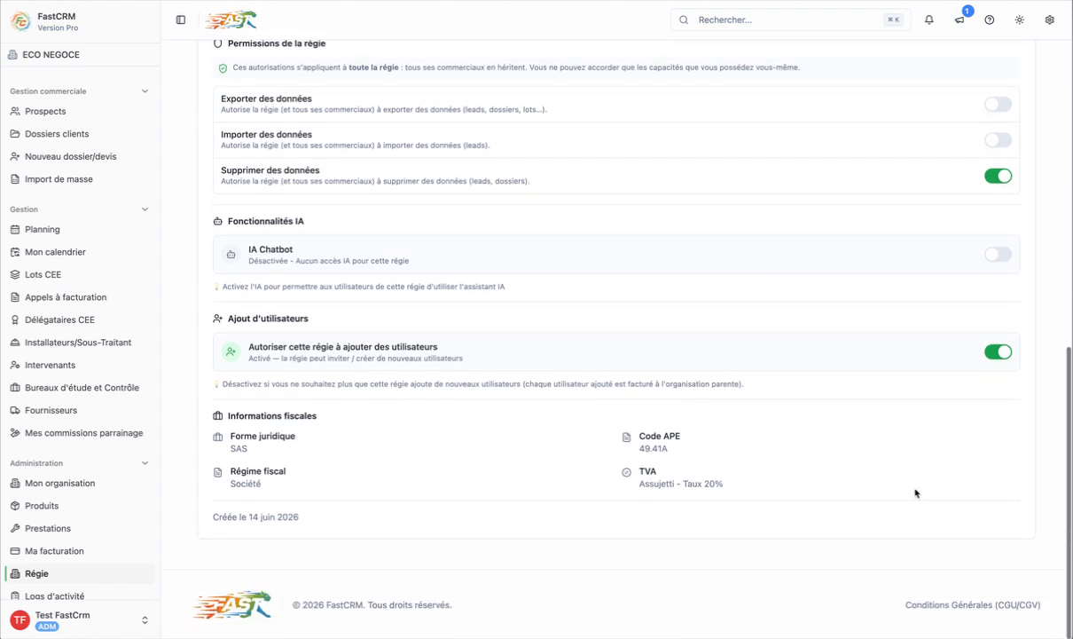